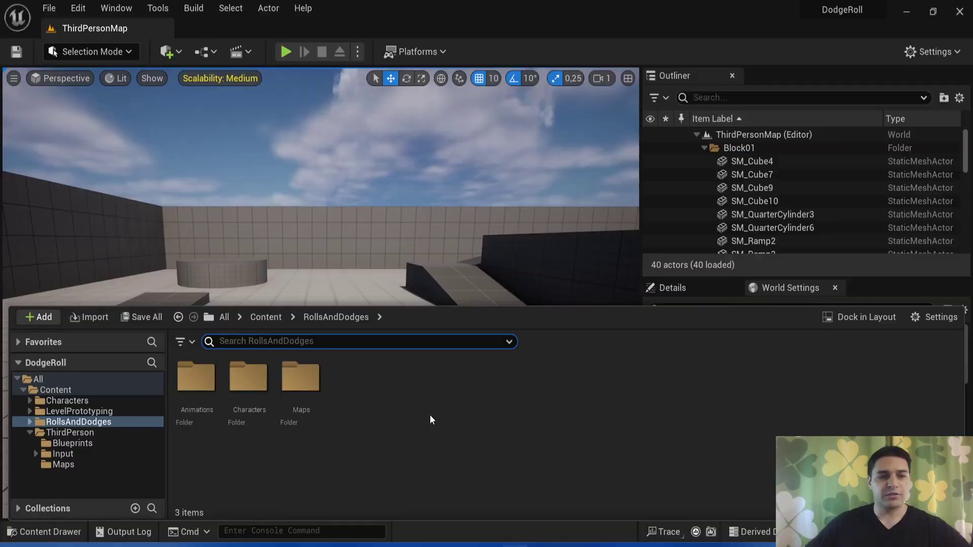
Open the RollsAndDodges Animations/InPlace folder in the content browser.
click(97, 423)
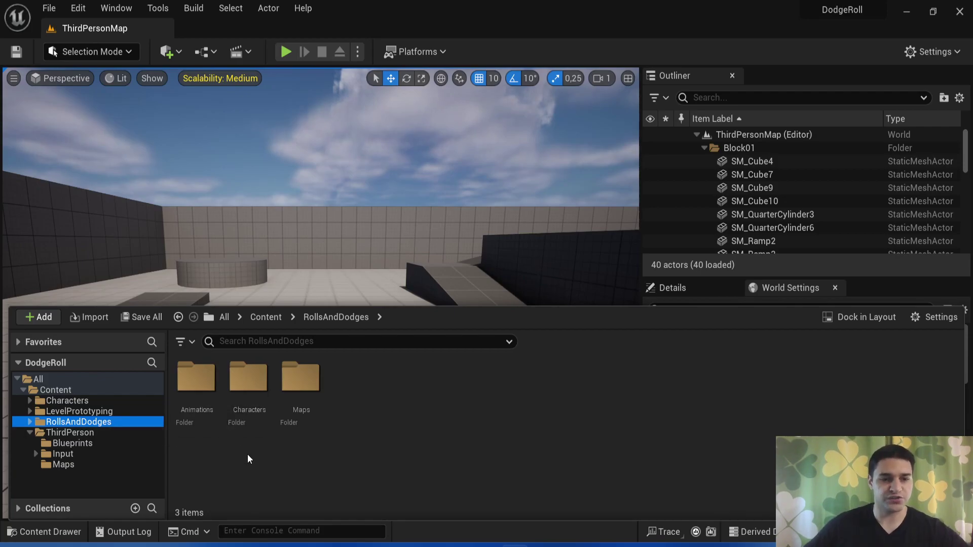
double_click(183, 409)
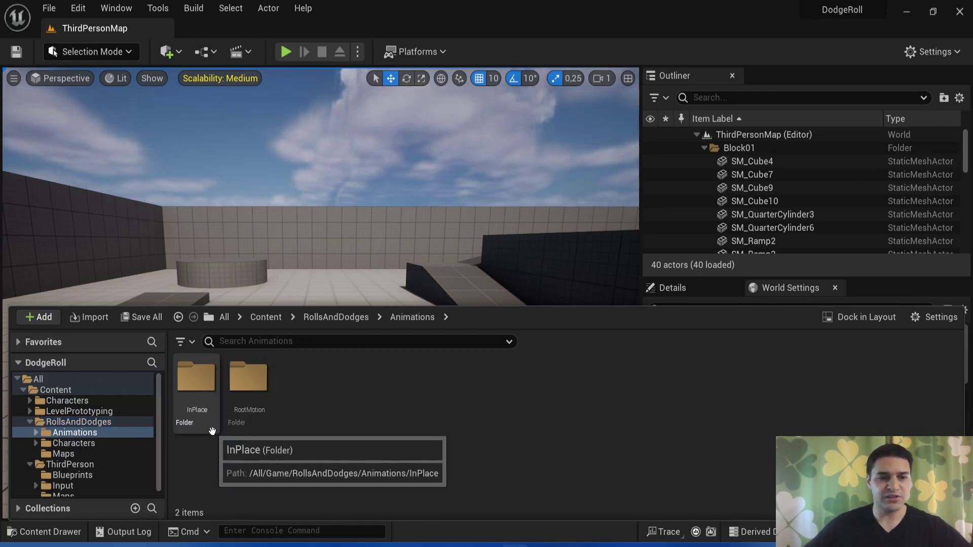
click(207, 411)
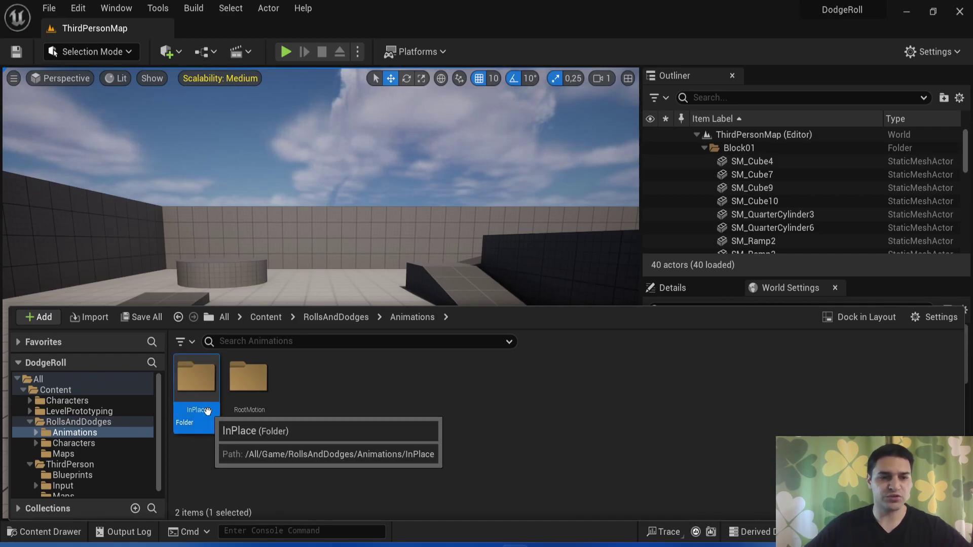
double_click(207, 411)
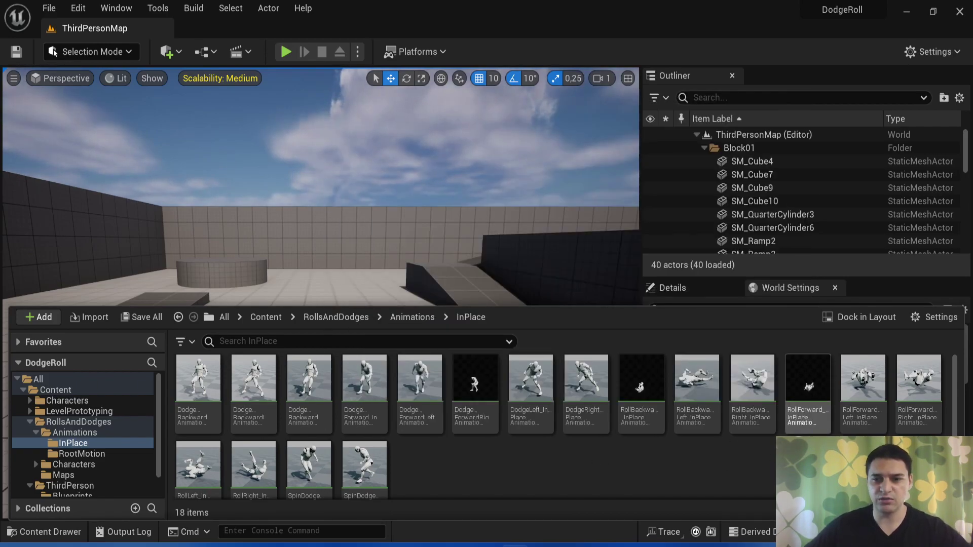
Preview the RollForward_InPlace roll animation from an orbited angle, then close it.
click(813, 422)
double_click(813, 422)
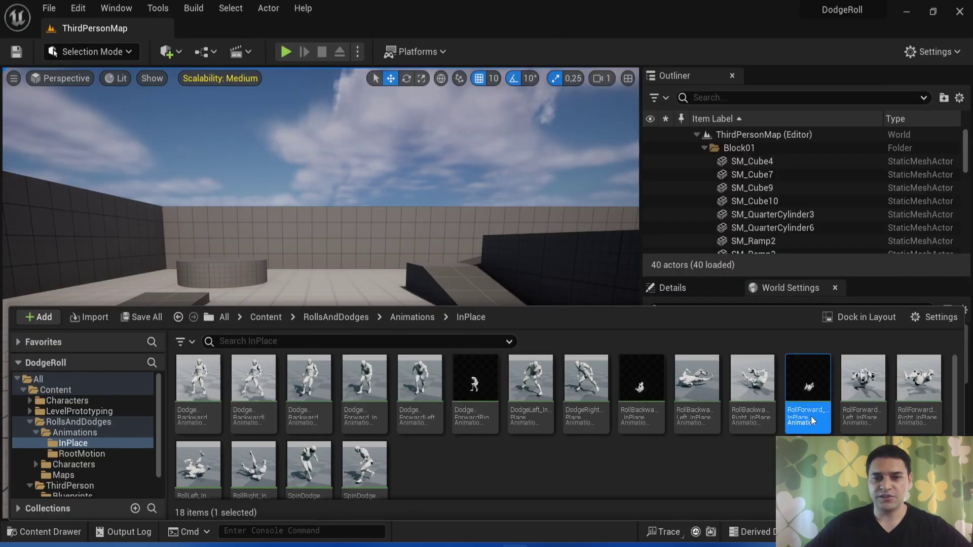
double_click(810, 416)
right_drag(546, 202, 582, 152)
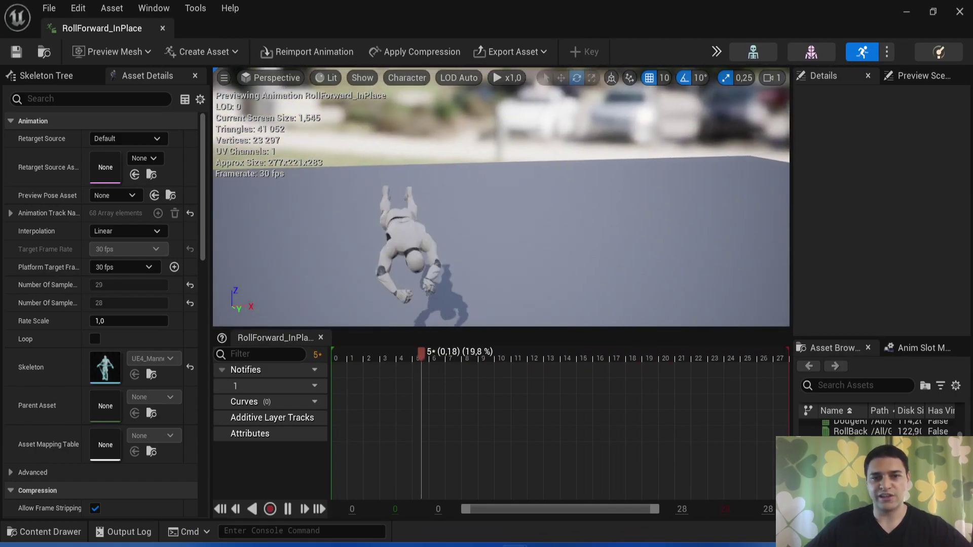
click(162, 28)
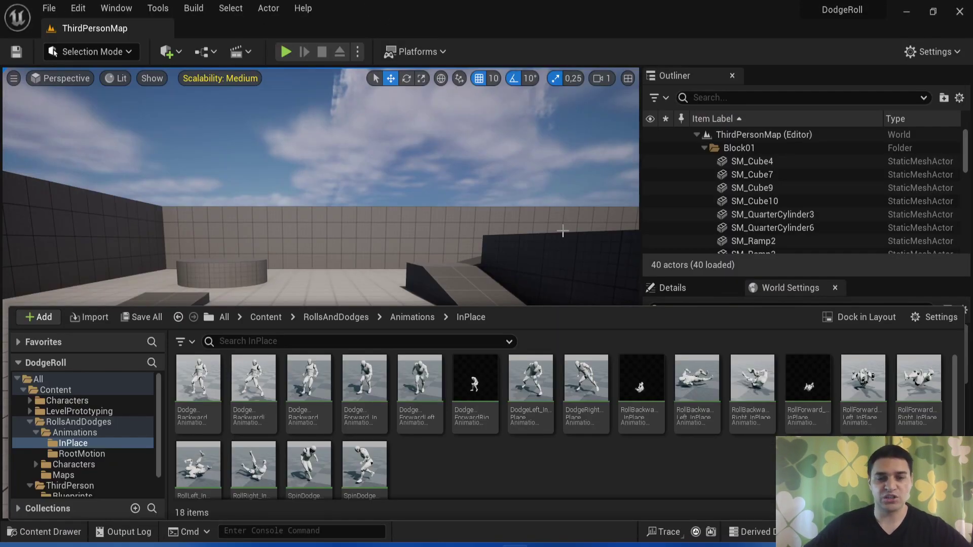
Replace RollForward_InPlace's skeleton with SK_Mannequin, then close its editor.
right_click(809, 420)
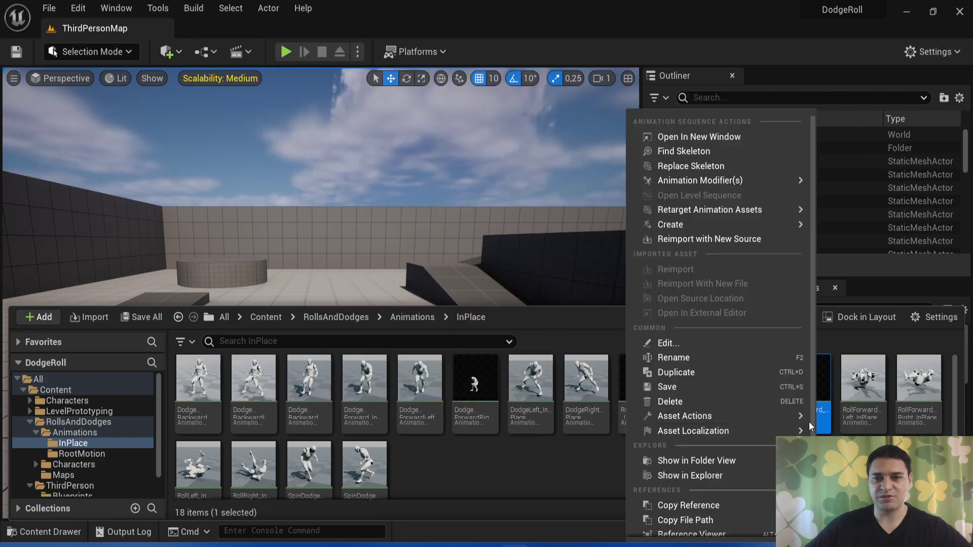
mouse_move(706, 216)
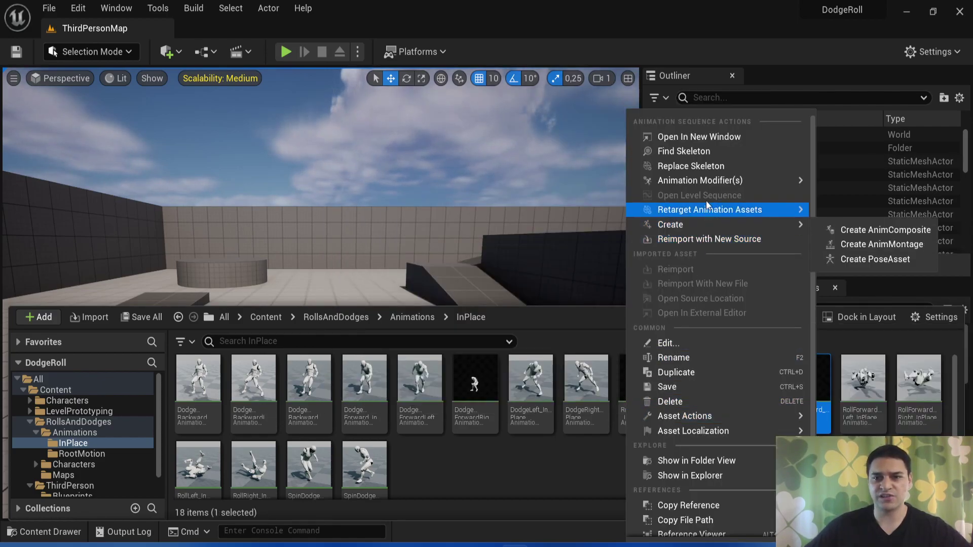
click(720, 171)
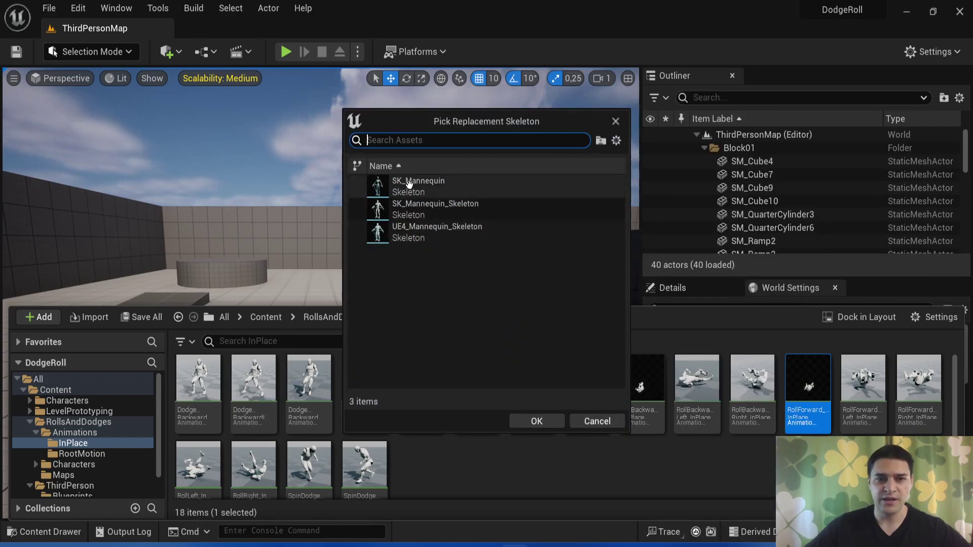
click(446, 187)
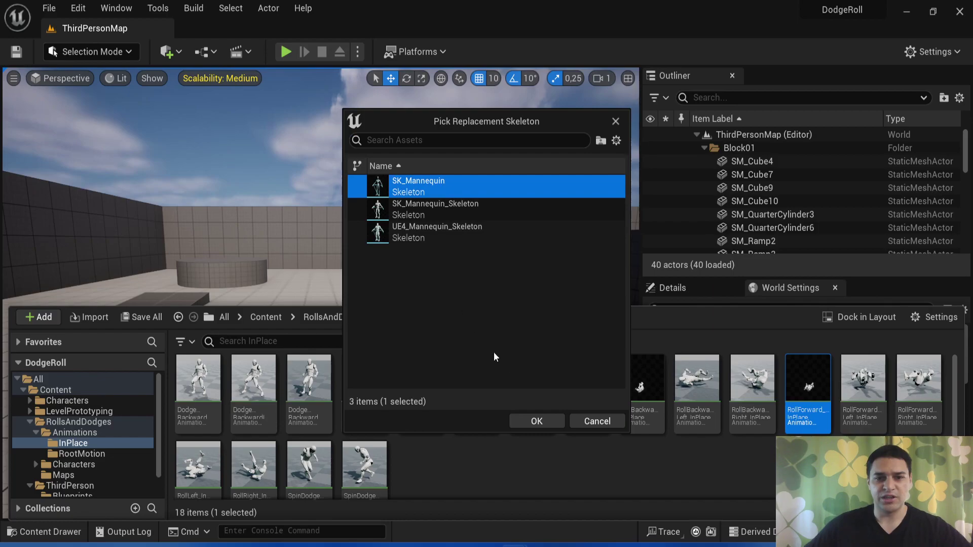
click(537, 420)
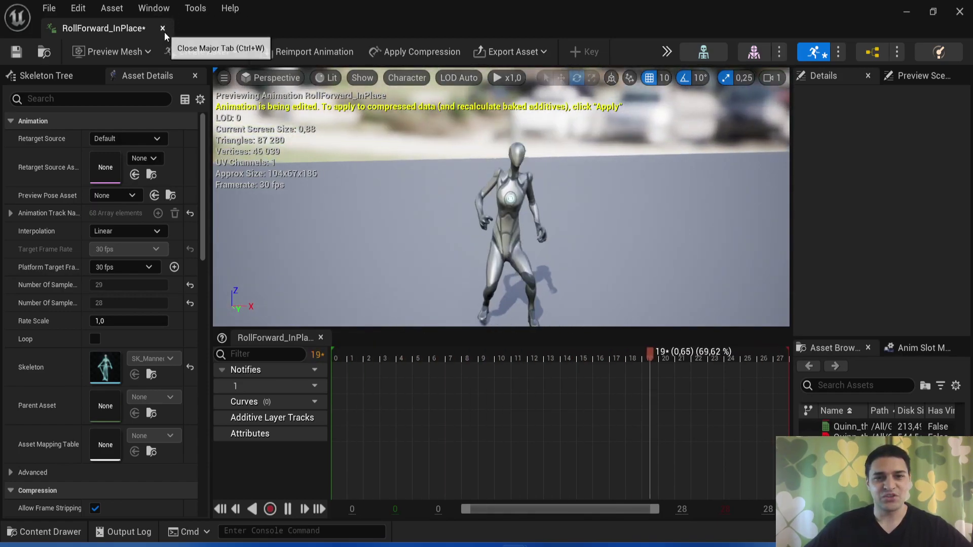
click(165, 32)
key(ctrl+space)
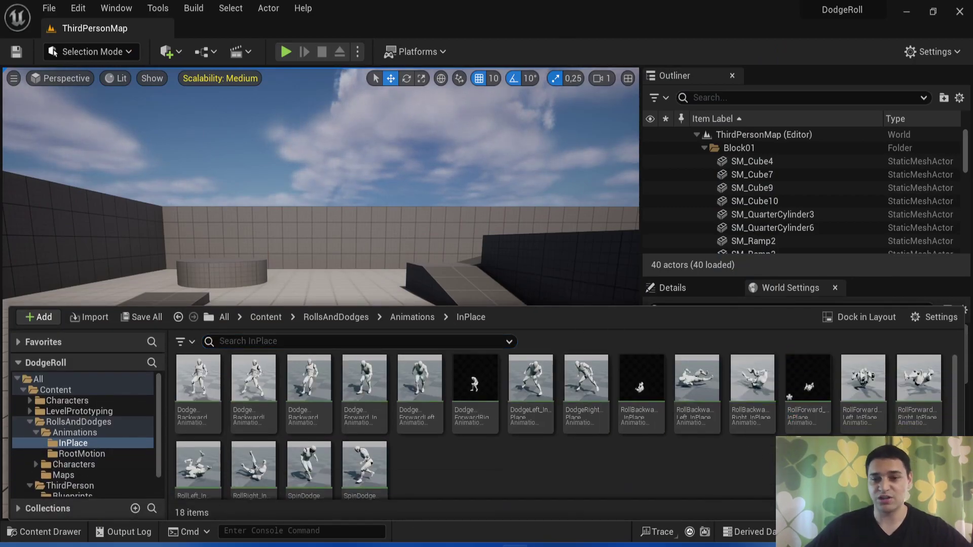
Create an AnimMontage named Dodge_Montage from RollForward_InPlace.
click(809, 390)
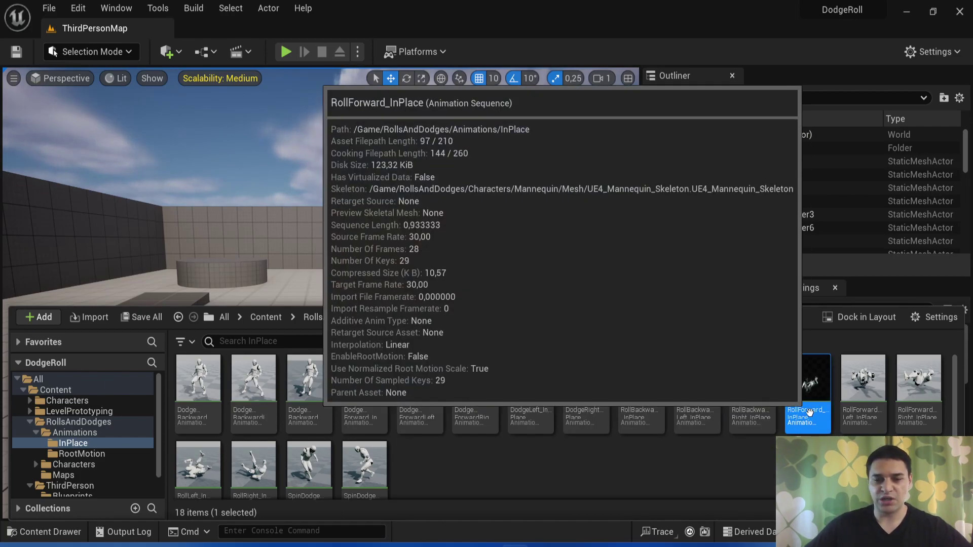
right_click(810, 413)
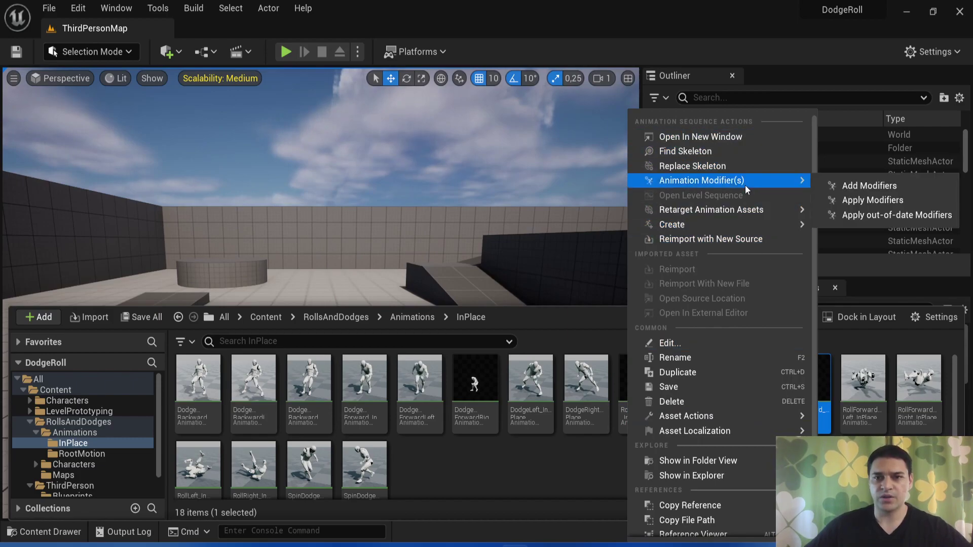
mouse_move(736, 227)
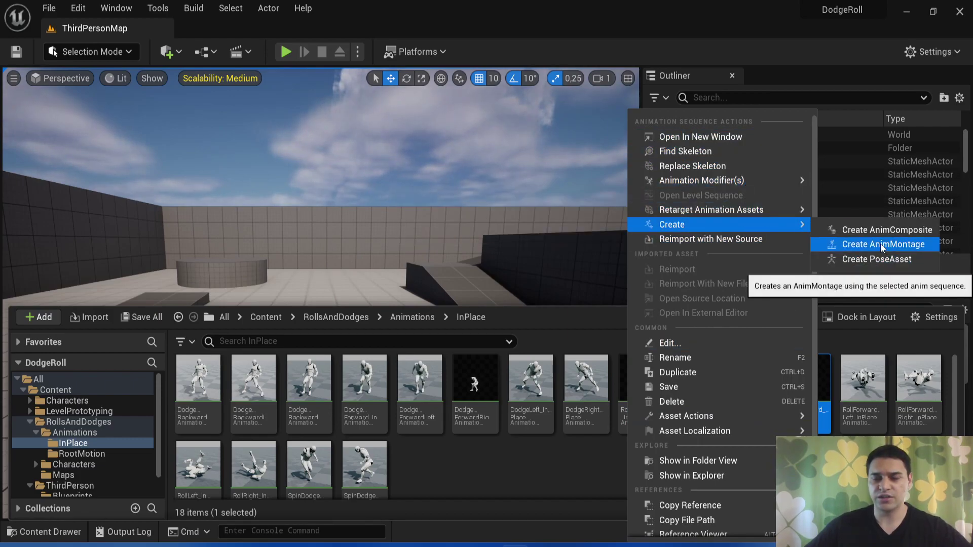
click(881, 245)
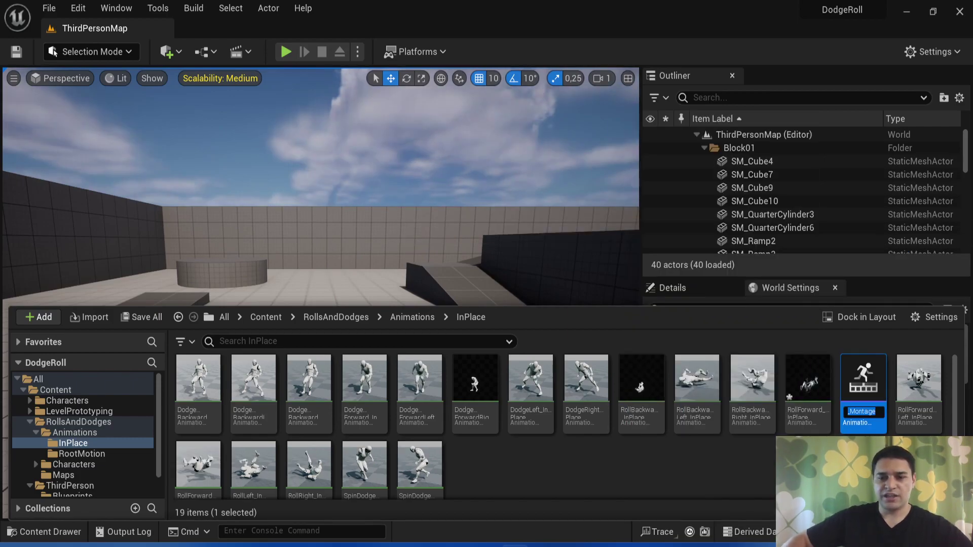
text(Dodge_Mon)
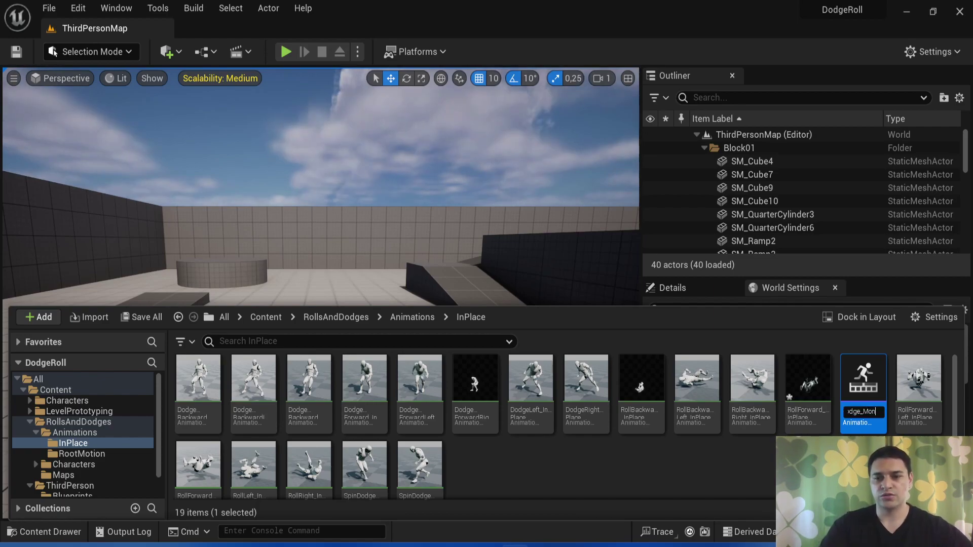
text(tage)
key(Return)
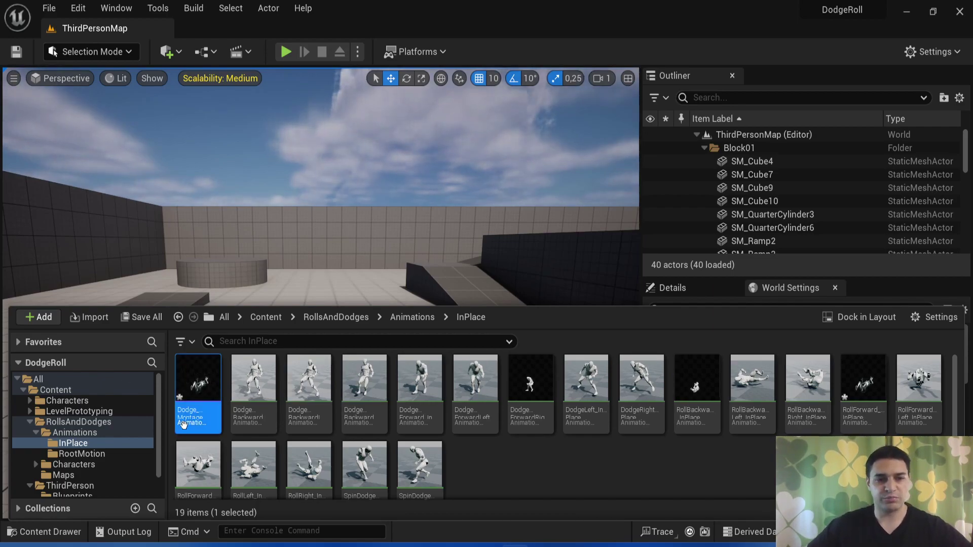
click(572, 504)
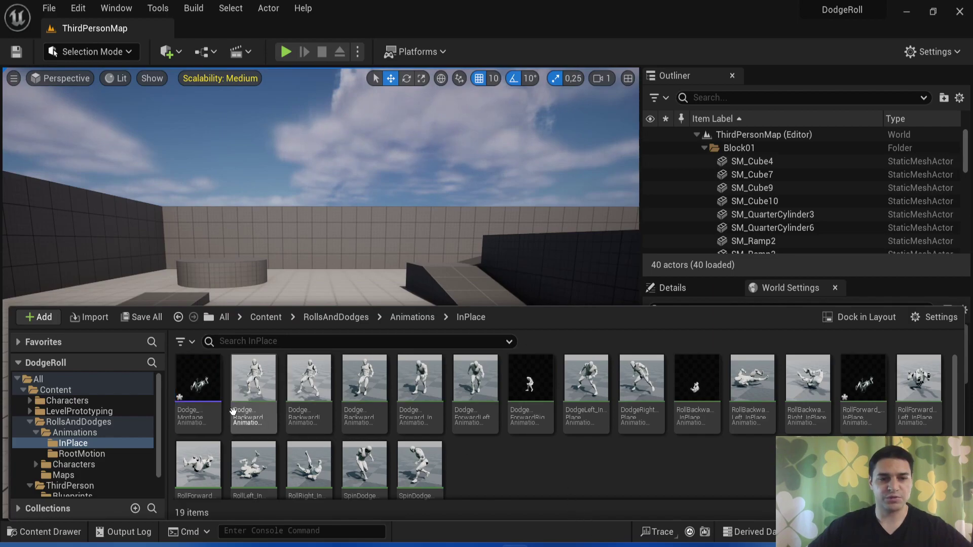
Create a new Input Action, IA_Dodge, in the ThirdPerson Input/Actions folder.
scroll(76, 456, down, 1)
click(72, 471)
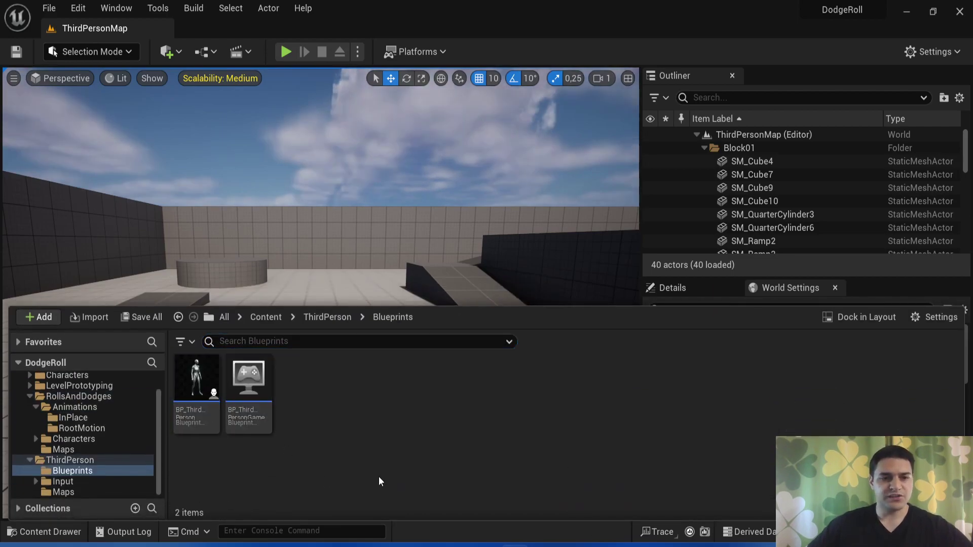
click(74, 483)
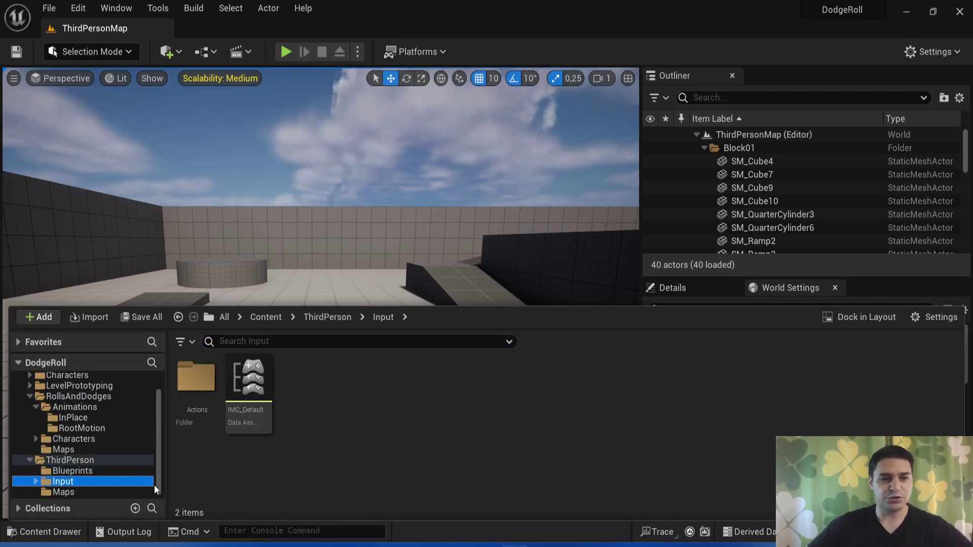
double_click(196, 378)
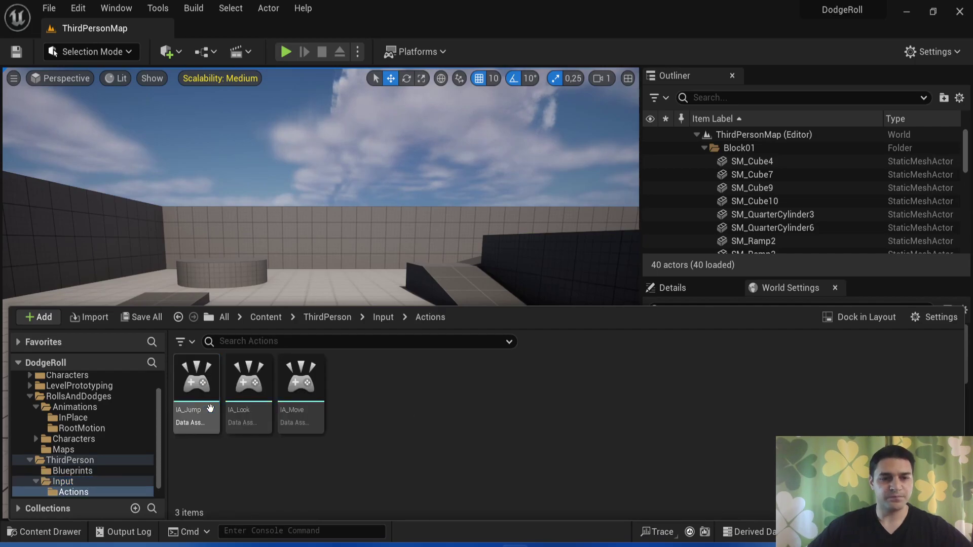
right_click(400, 394)
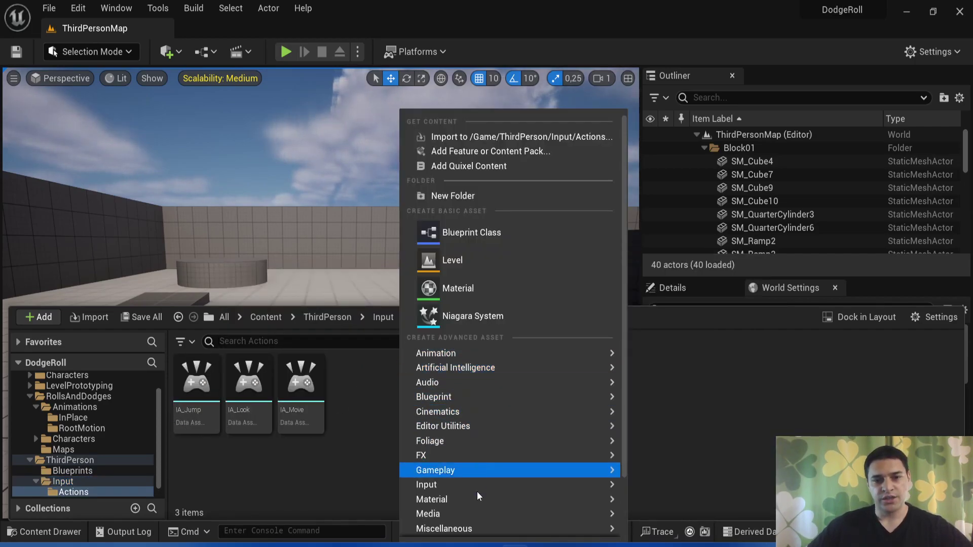
mouse_move(476, 499)
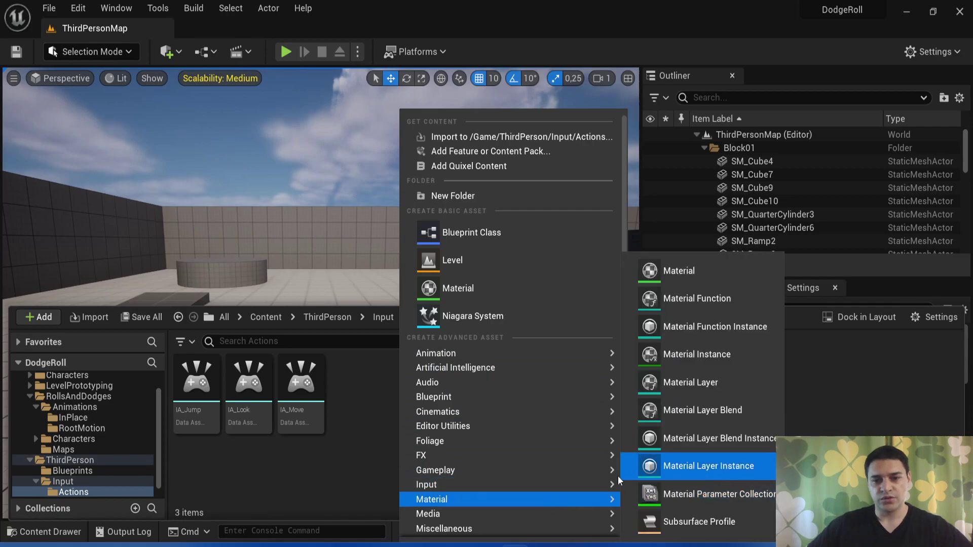
mouse_move(507, 484)
click(674, 463)
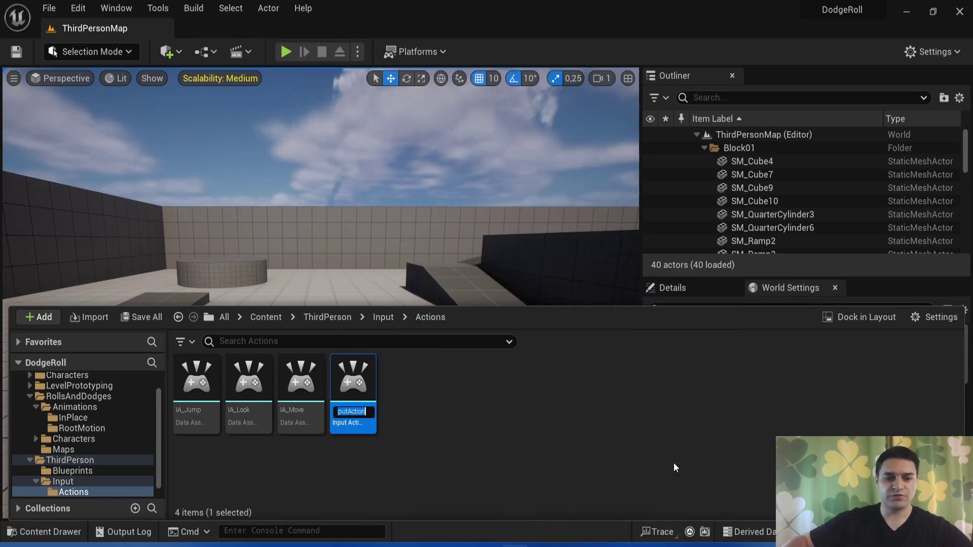
key(BackSpace)
text(IA_Dodge)
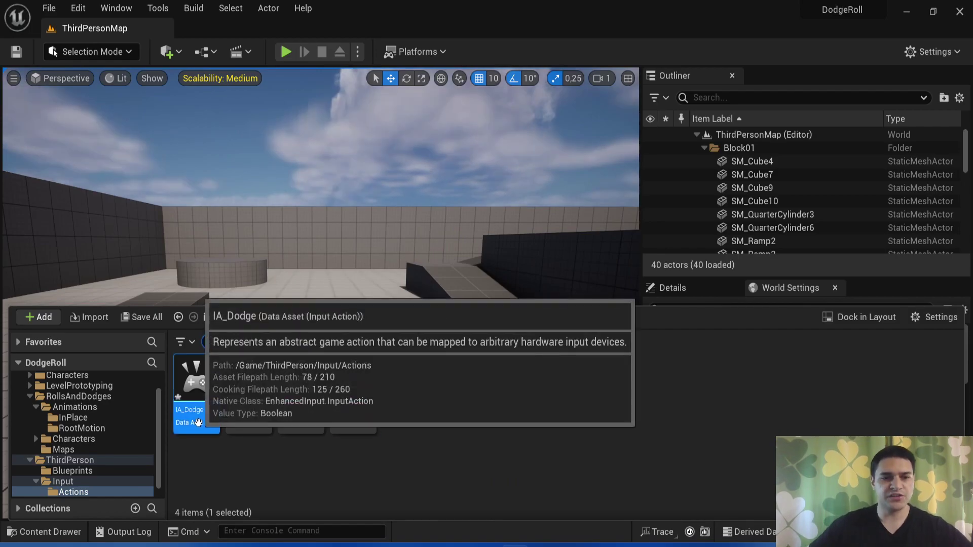
Give IA_Dodge a Pressed trigger at index 0 and close its editor.
double_click(353, 386)
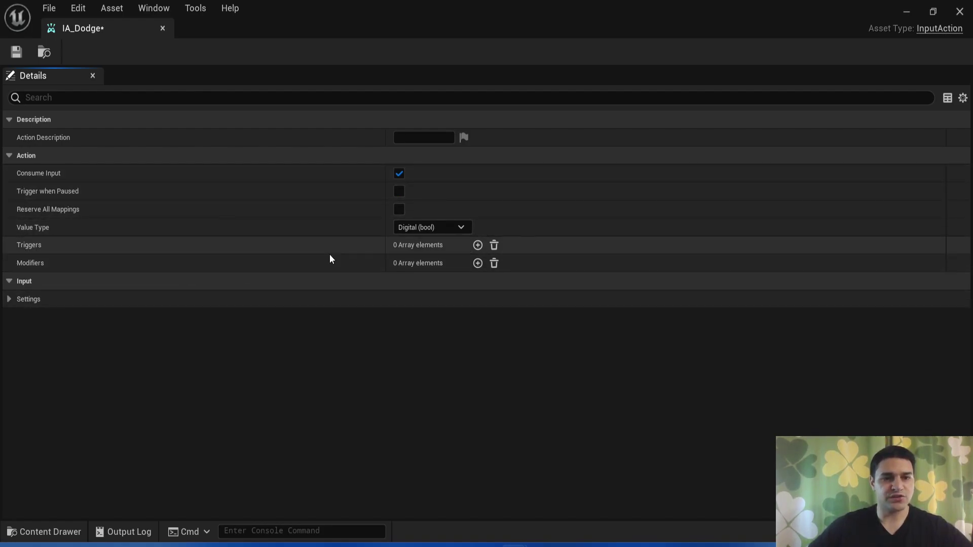
click(477, 248)
click(433, 263)
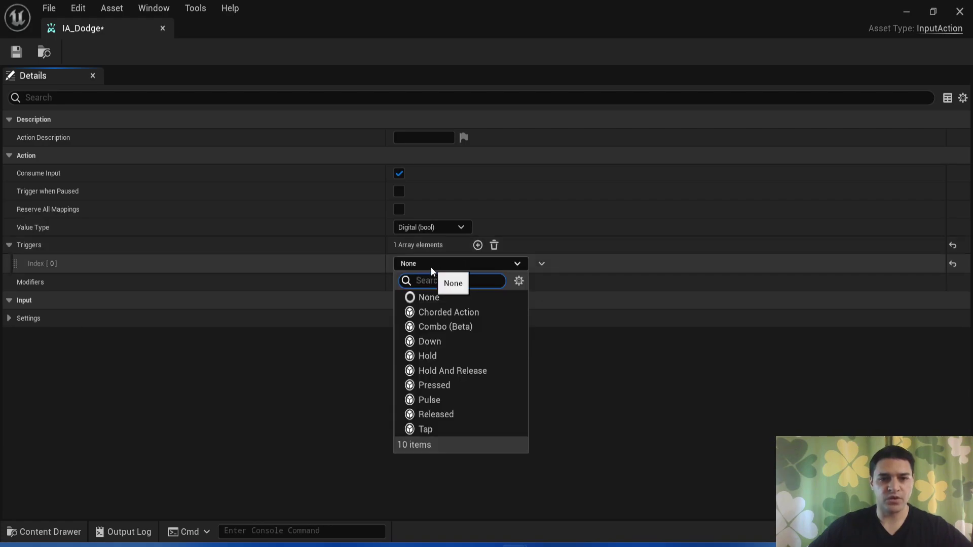
click(459, 383)
click(459, 384)
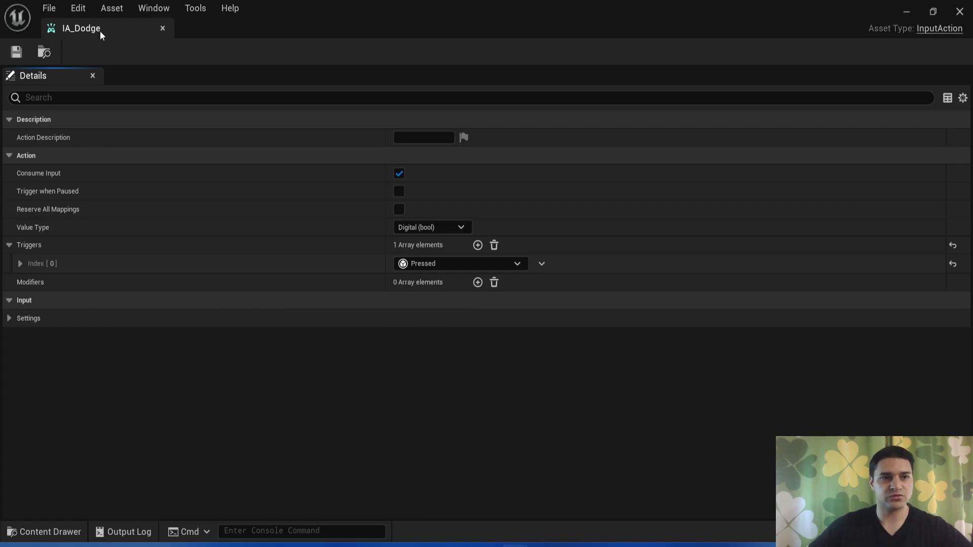
click(168, 27)
click(477, 447)
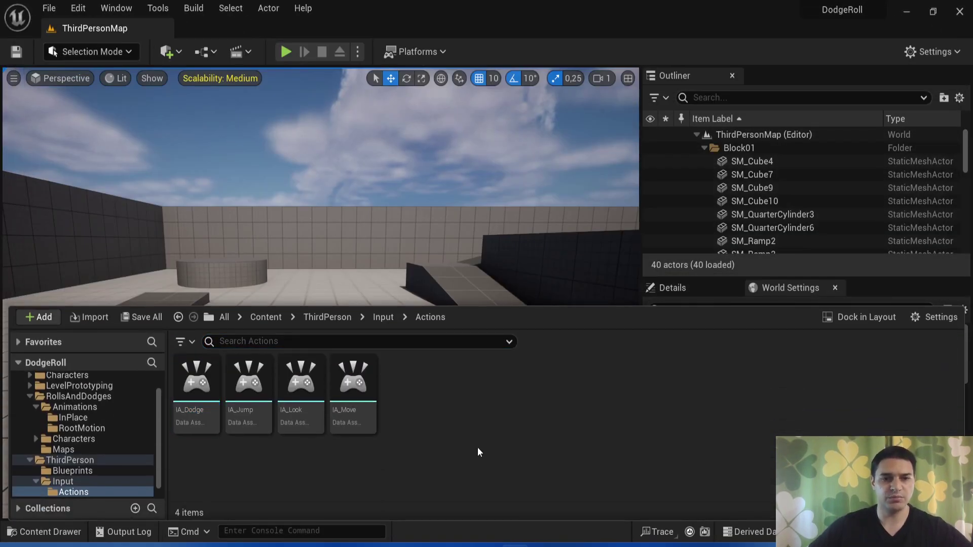
Add an IA_Dodge mapping bound to Left Shift in IMC_Default and save.
click(381, 319)
click(253, 385)
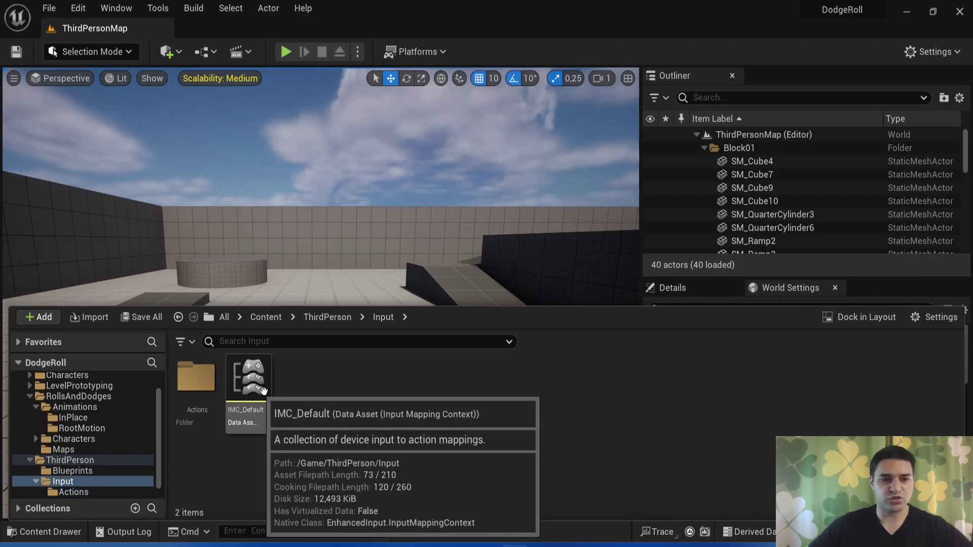
double_click(259, 387)
click(53, 138)
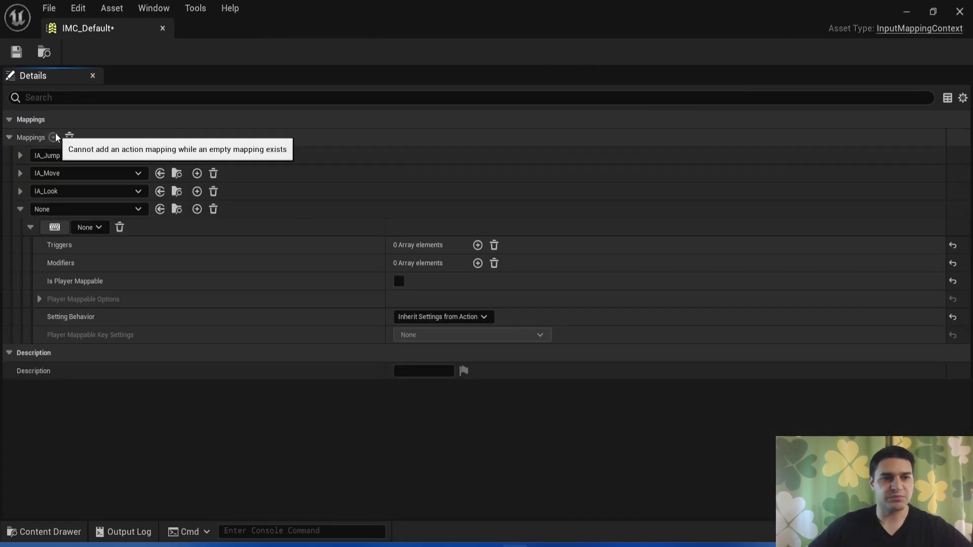
click(102, 210)
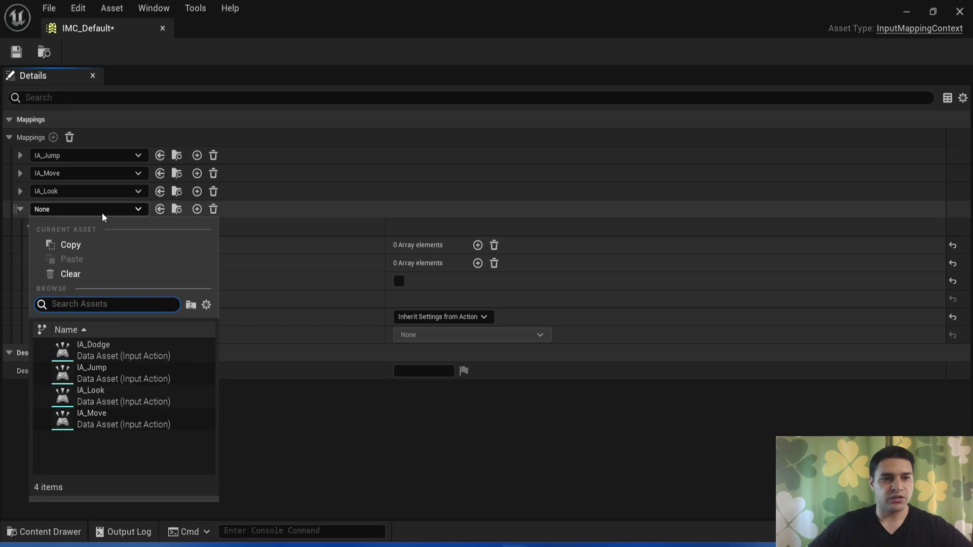
click(127, 354)
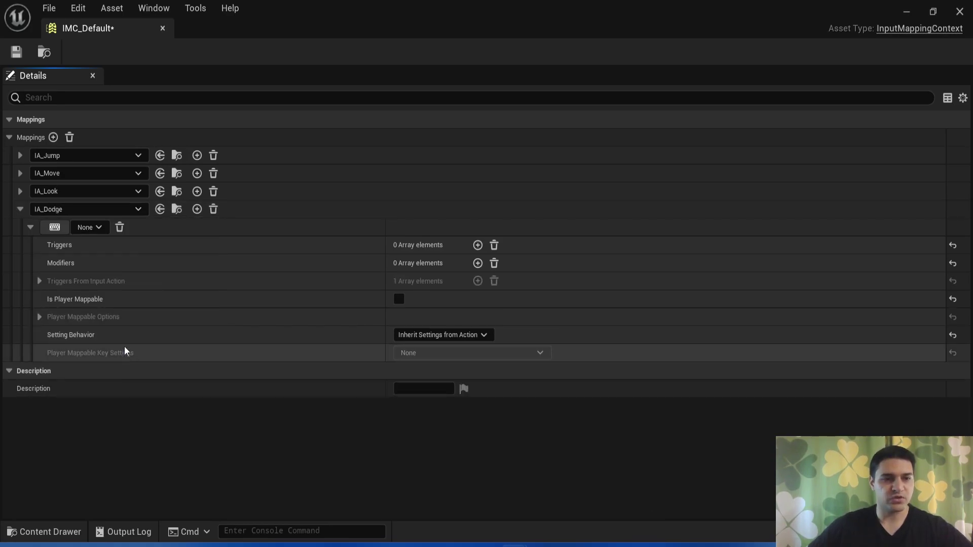
click(60, 232)
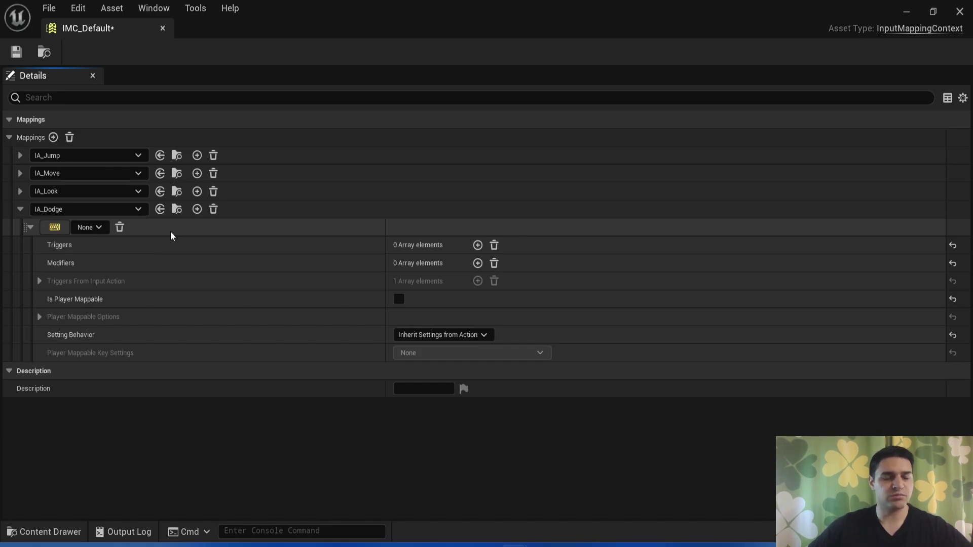
key(shift)
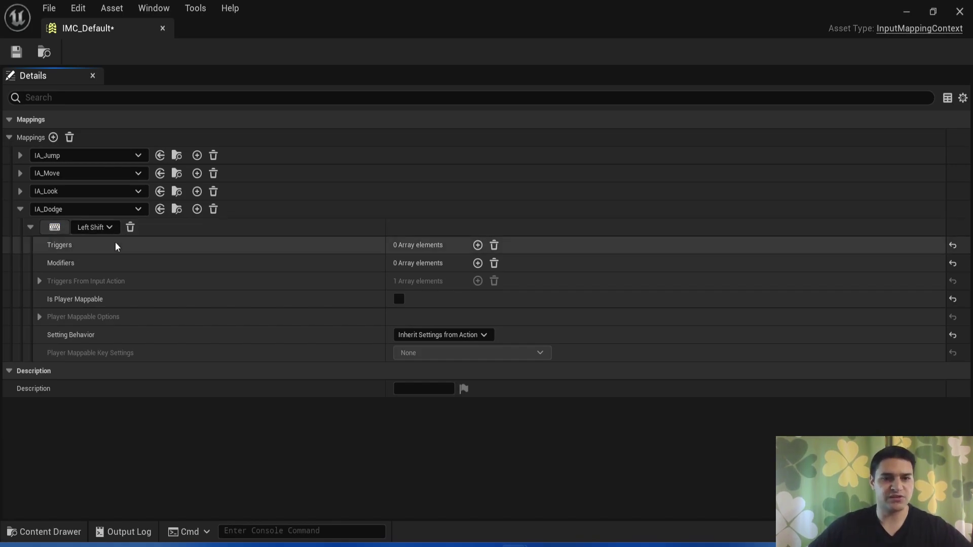
key(ctrl+s)
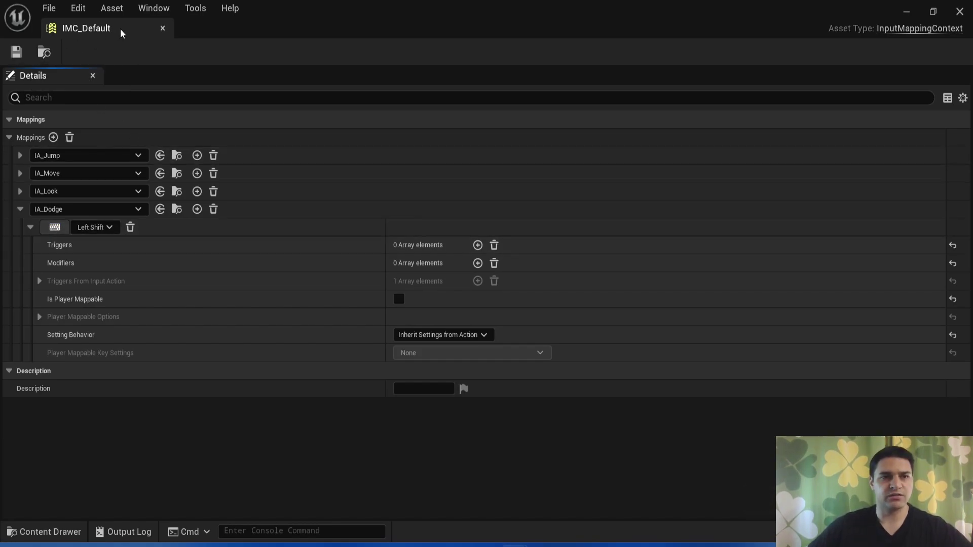
Open BP_ThirdPersonCharacter from the ThirdPerson Blueprints folder.
click(163, 28)
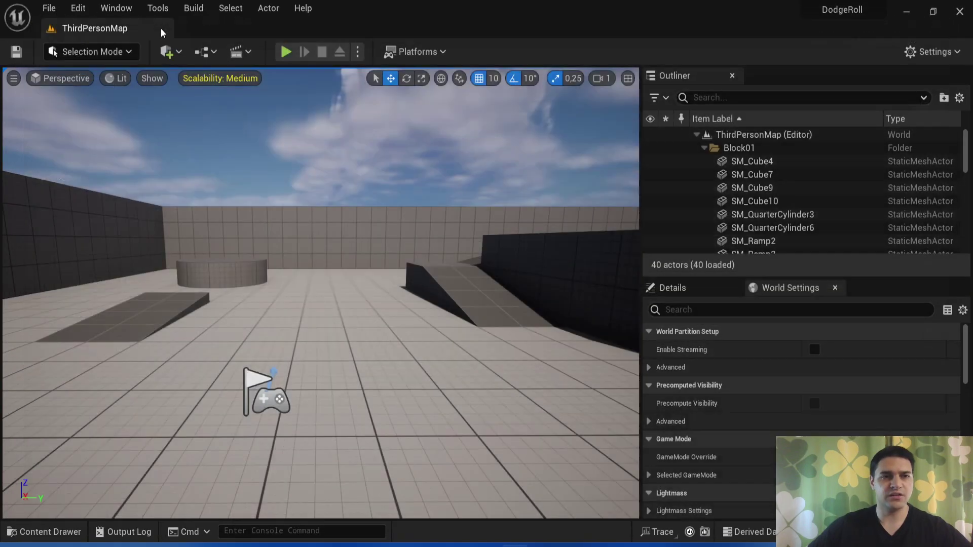
key(ctrl+space)
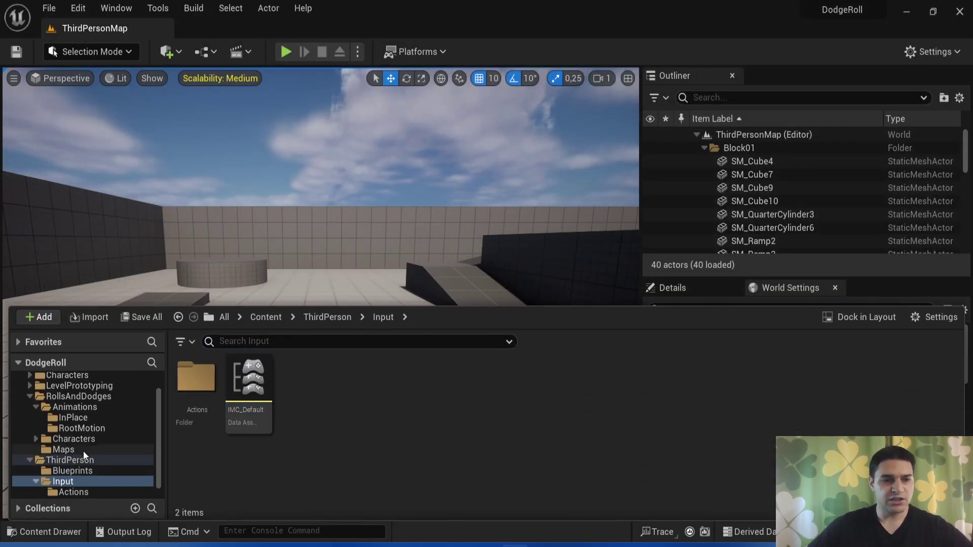
click(73, 471)
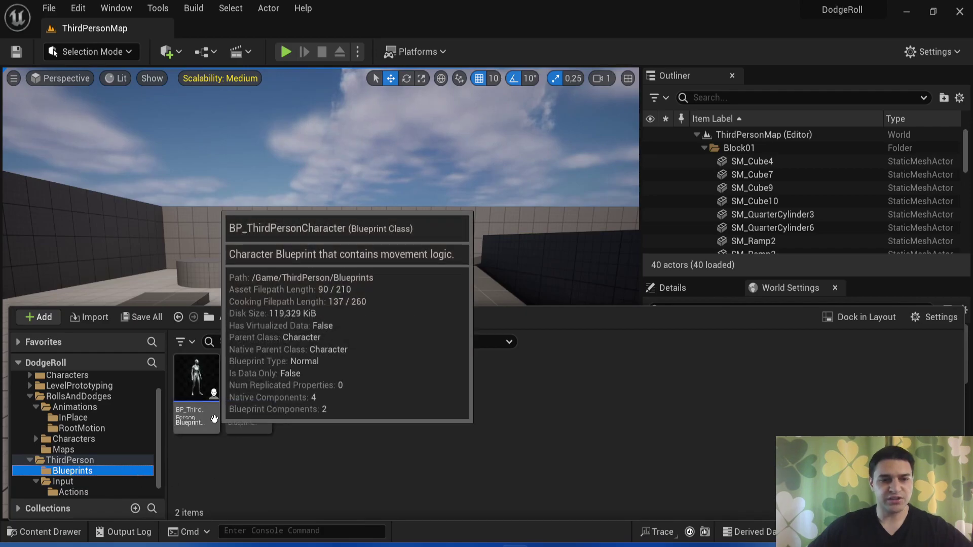
double_click(200, 400)
mouse_move(249, 308)
right_down()
mouse_move(314, 210)
mouse_move(256, 331)
mouse_move(289, 305)
right_up()
scroll(327, 227, up, 4)
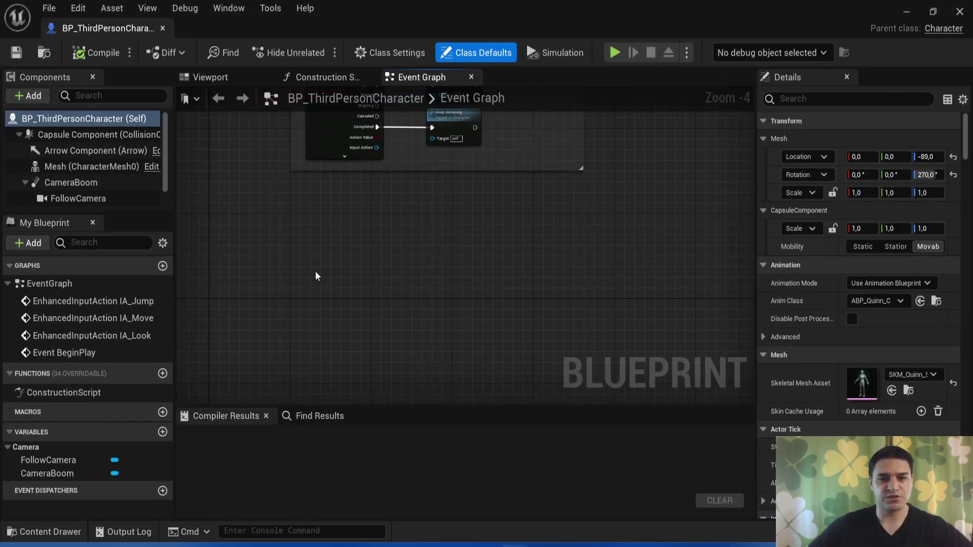
Add an IA_Dodge input event with its Triggered pin wired to a Play Montage node.
right_click(305, 263)
text(IA_)
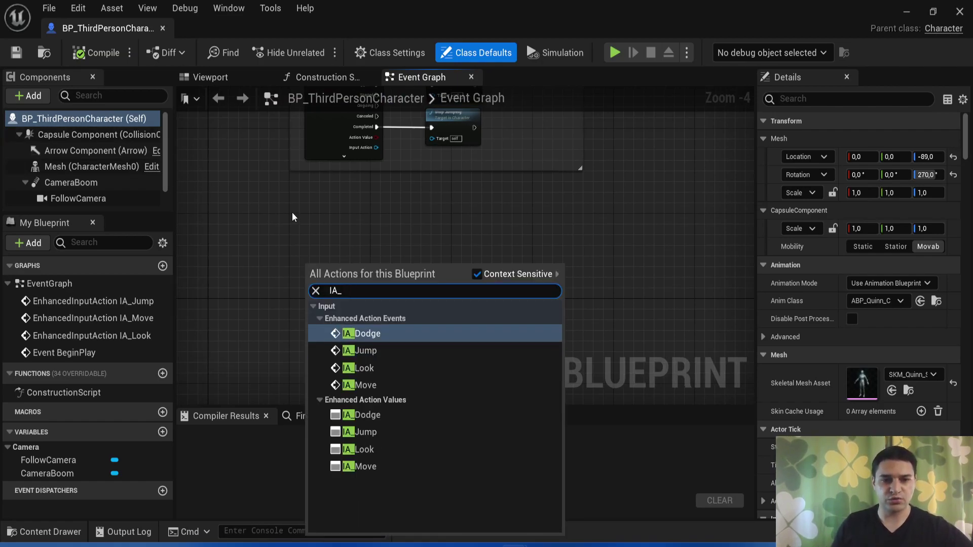
click(387, 335)
scroll(428, 290, up, 1)
scroll(427, 287, up, 1)
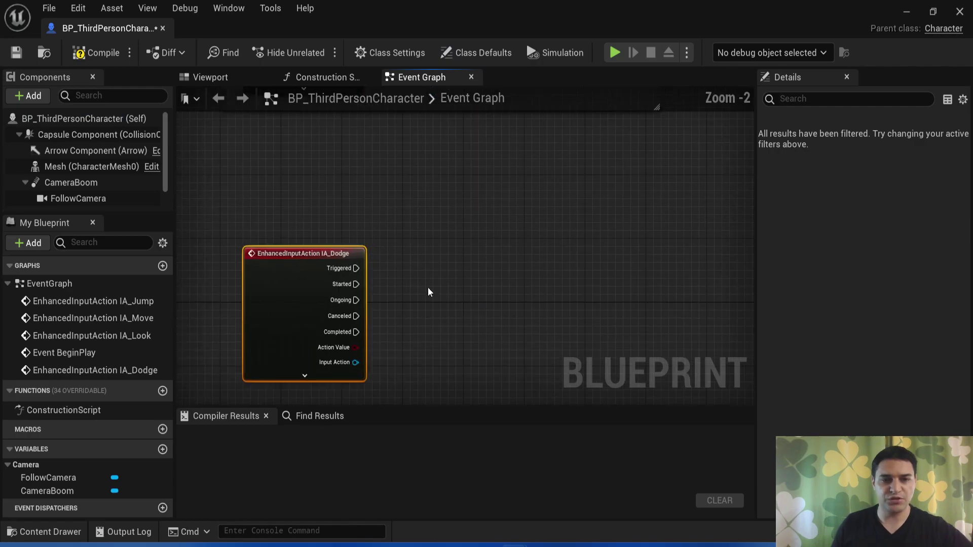
scroll(427, 287, down, 2)
right_drag(427, 287, 381, 257)
scroll(381, 256, up, 1)
drag(326, 252, 491, 249)
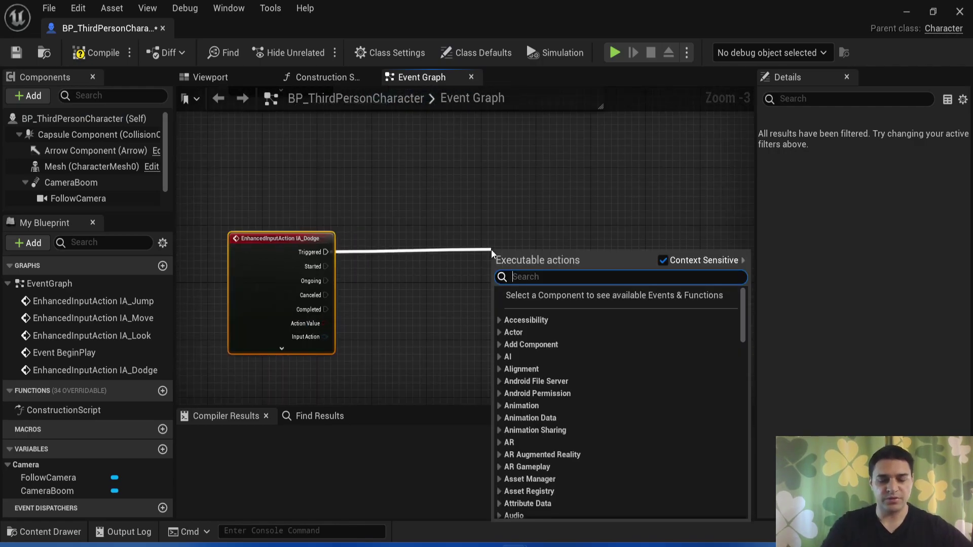
text(Play Monta)
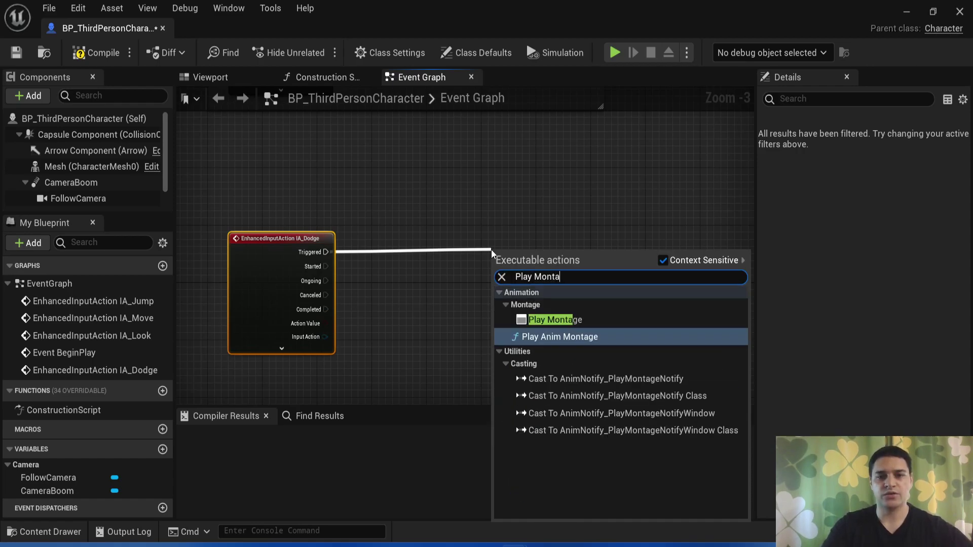
text(ge)
key(Return)
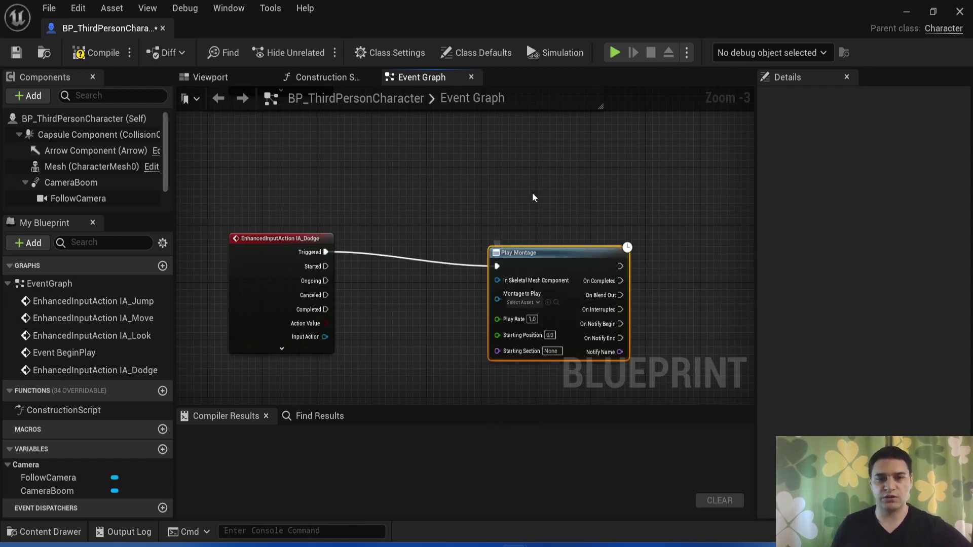
Feed Mesh into Play Montage, choose Dodge_Montage, and compile the blueprint.
scroll(472, 239, up, 3)
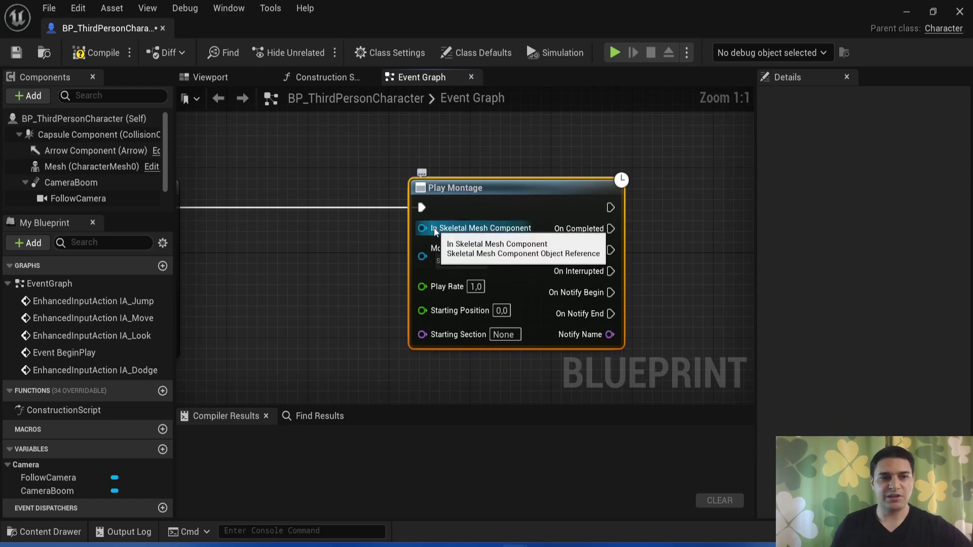
mouse_move(92, 167)
mouse_down()
mouse_move(439, 233)
mouse_move(428, 229)
mouse_up()
drag(354, 228, 344, 236)
click(391, 264)
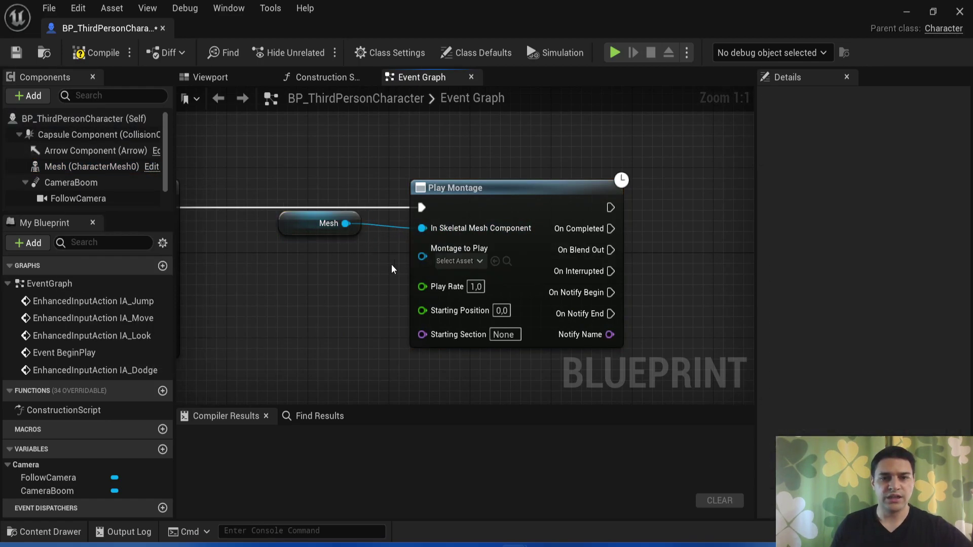
click(474, 262)
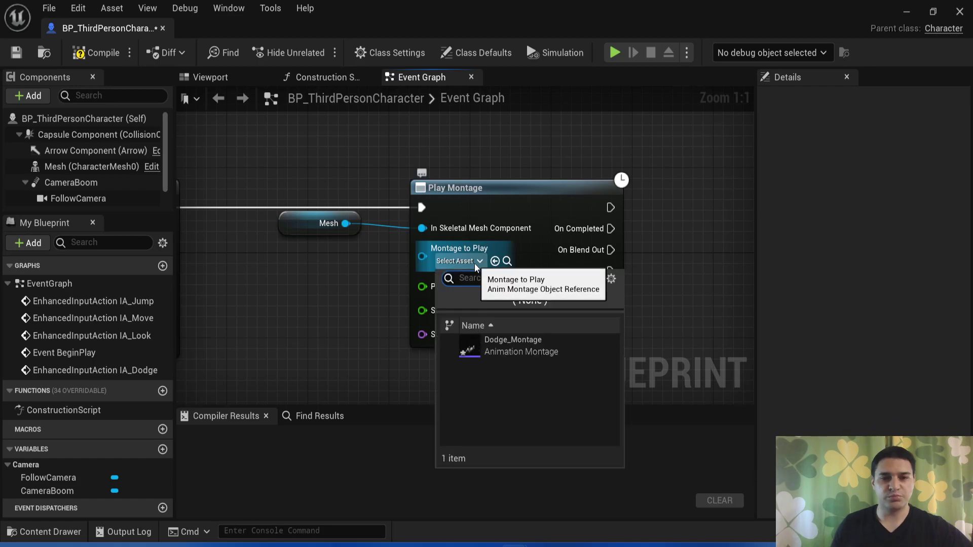
click(524, 357)
click(104, 54)
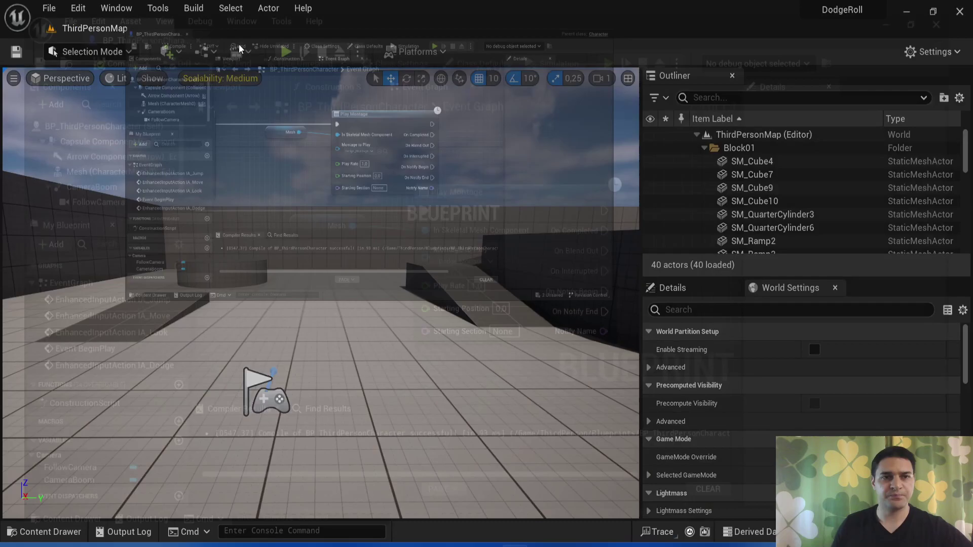
Play ThirdPersonMap, dodge rolling several times with Left Shift while running, then stop with Esc.
drag(143, 32, 253, 31)
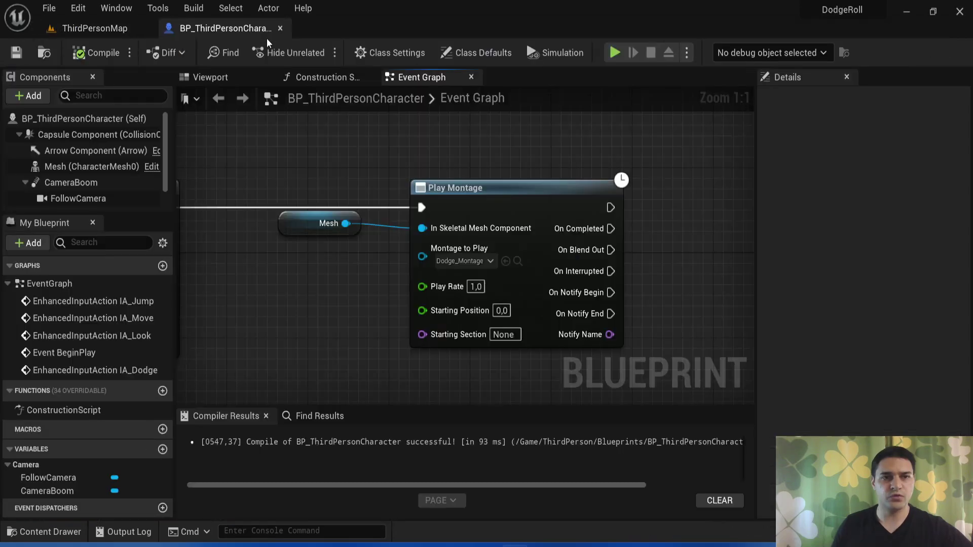
click(102, 29)
key(alt+p)
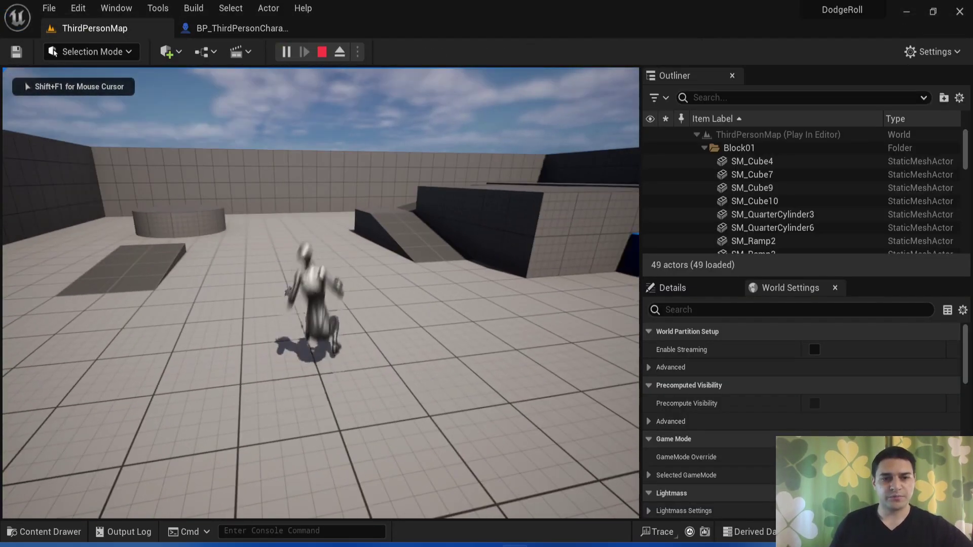
key(shift)
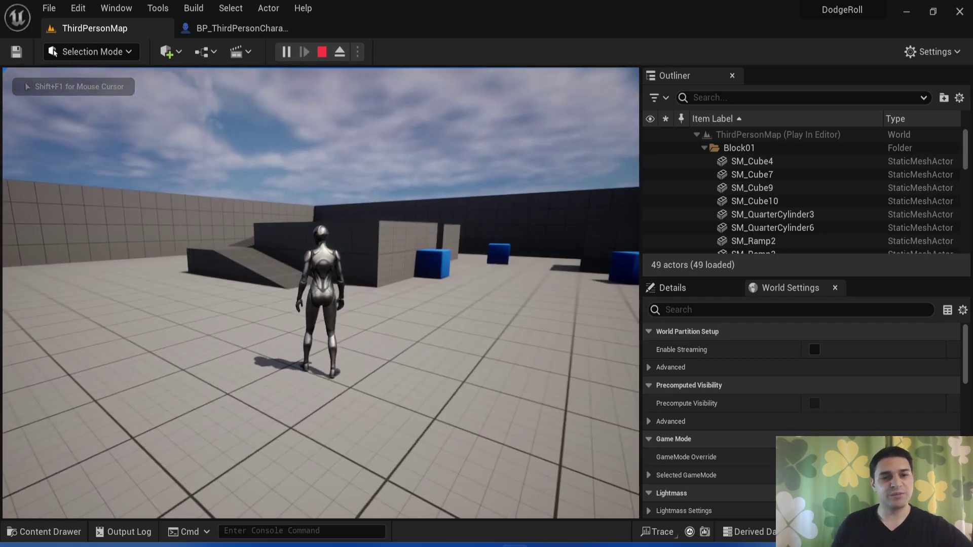
key(shift)
key(shift)
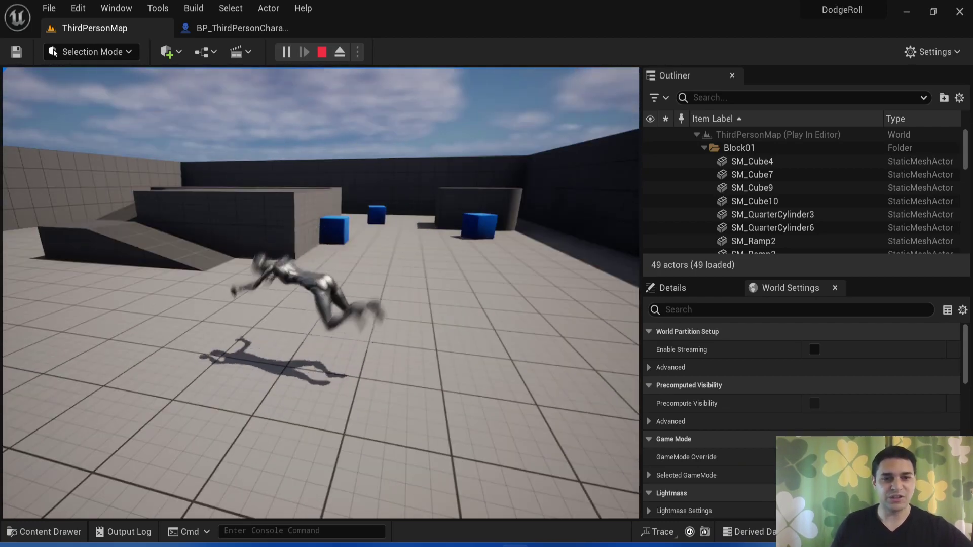
key(shift)
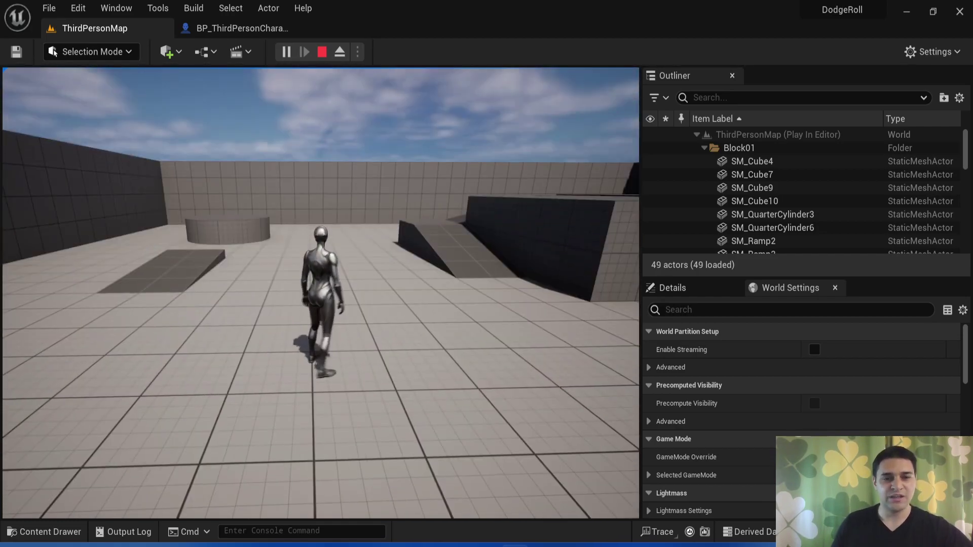
key(shift)
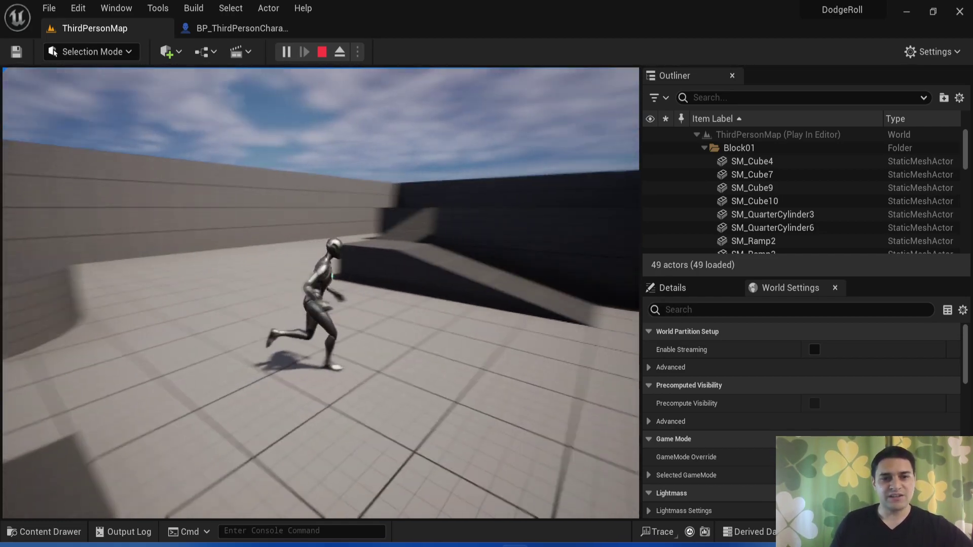
key(shift)
key(shift)
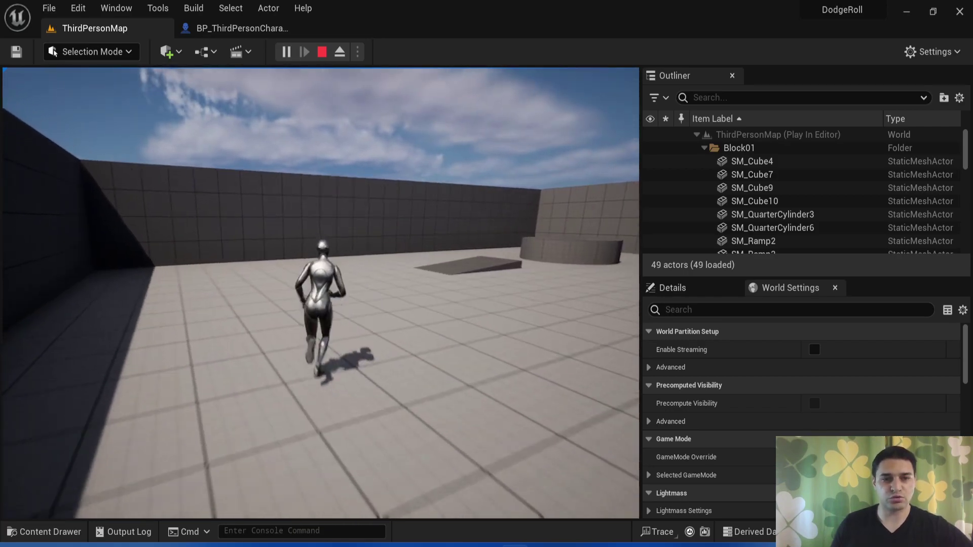
key(a)
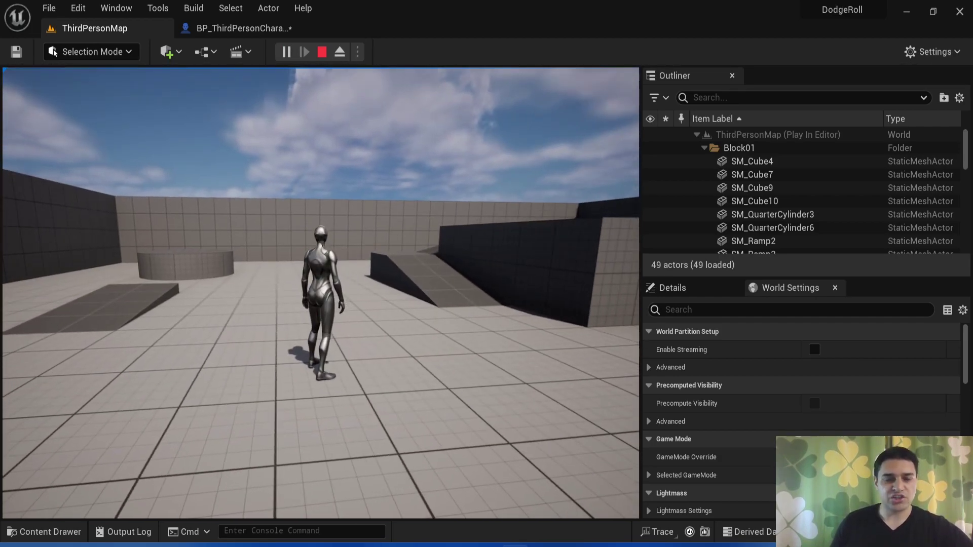
key(Escape)
Filter RollForward_InPlace's details for 'root', tick EnableRootMotion, then return to ThirdPersonMap.
key(ctrl+space)
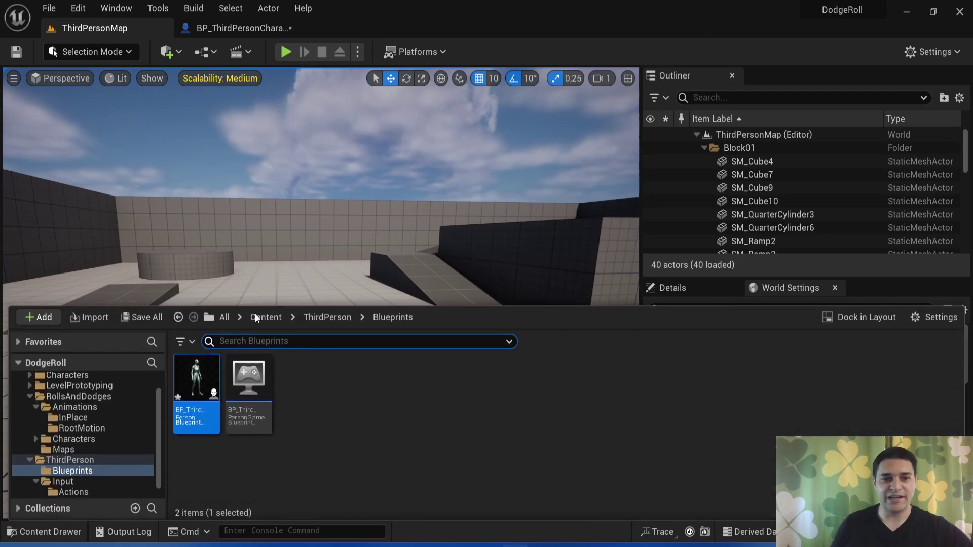
scroll(109, 443, up, 2)
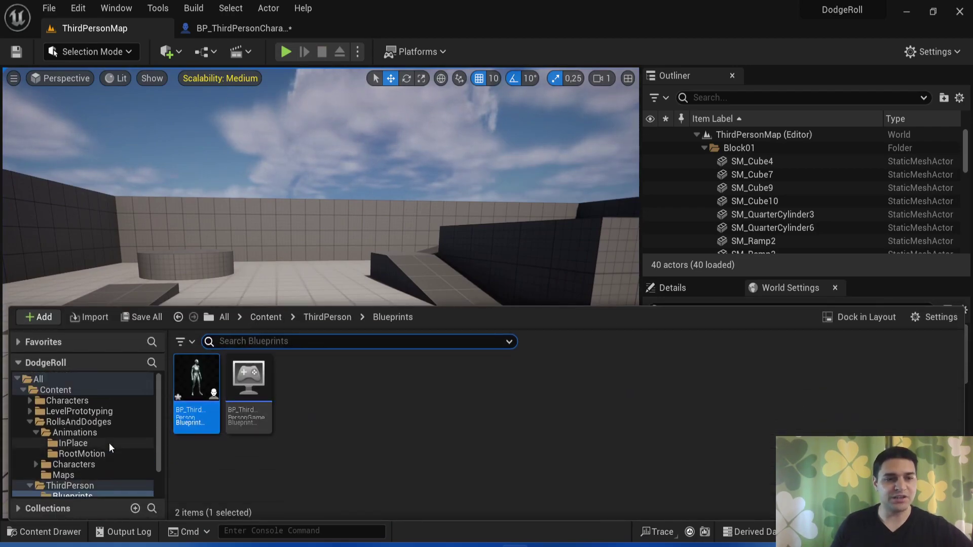
click(76, 443)
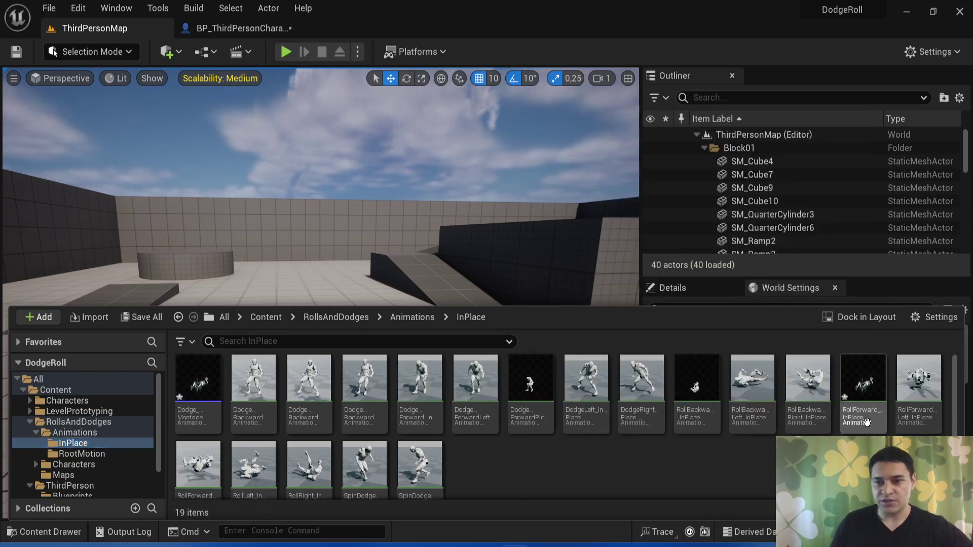
double_click(863, 380)
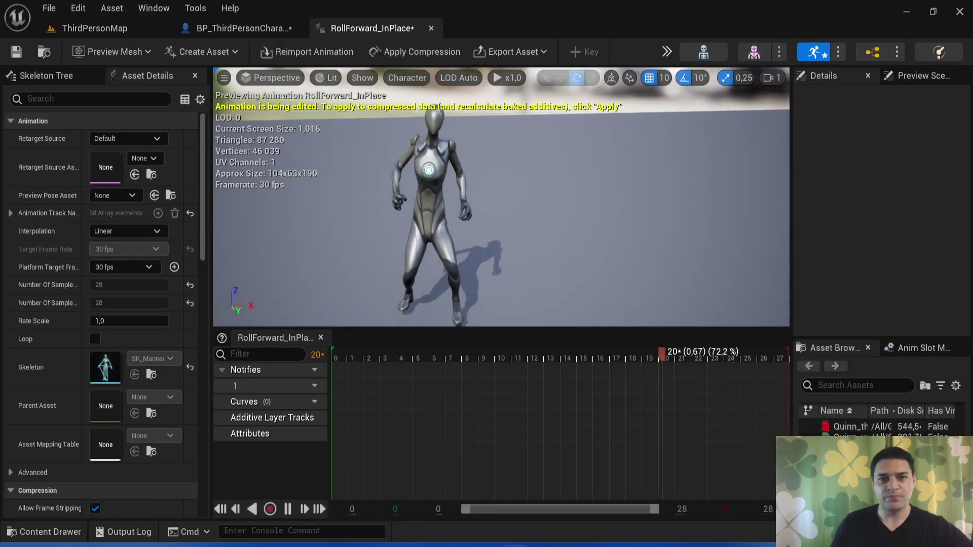
click(42, 99)
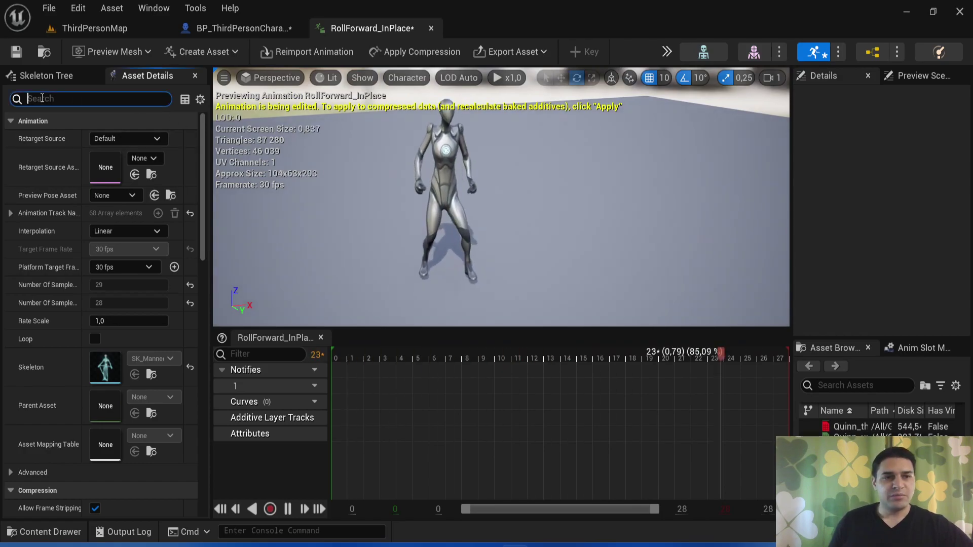
text(roo)
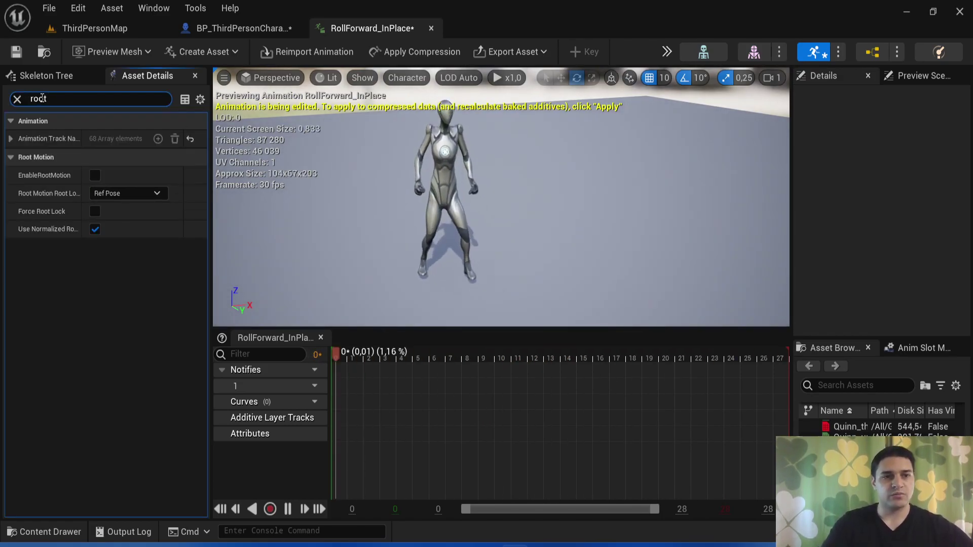
text(t)
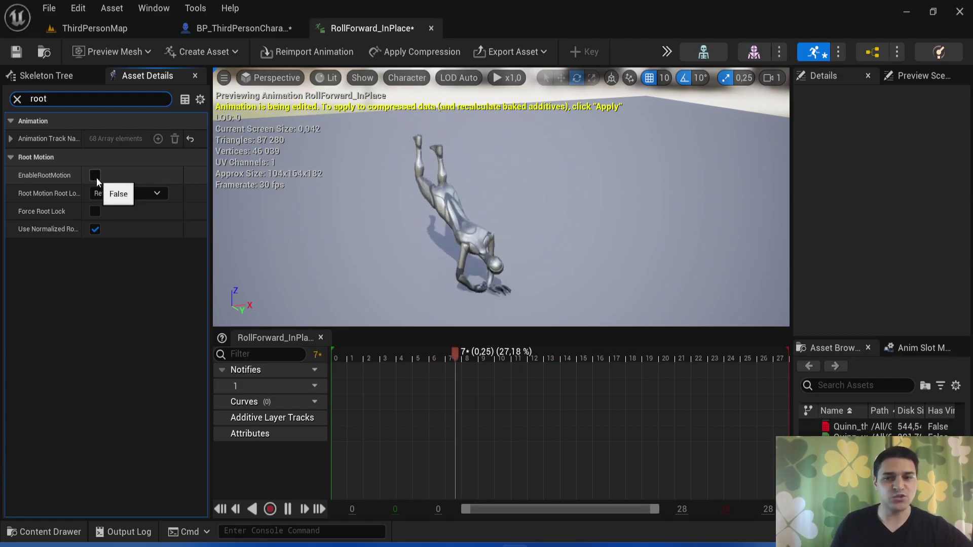
click(95, 176)
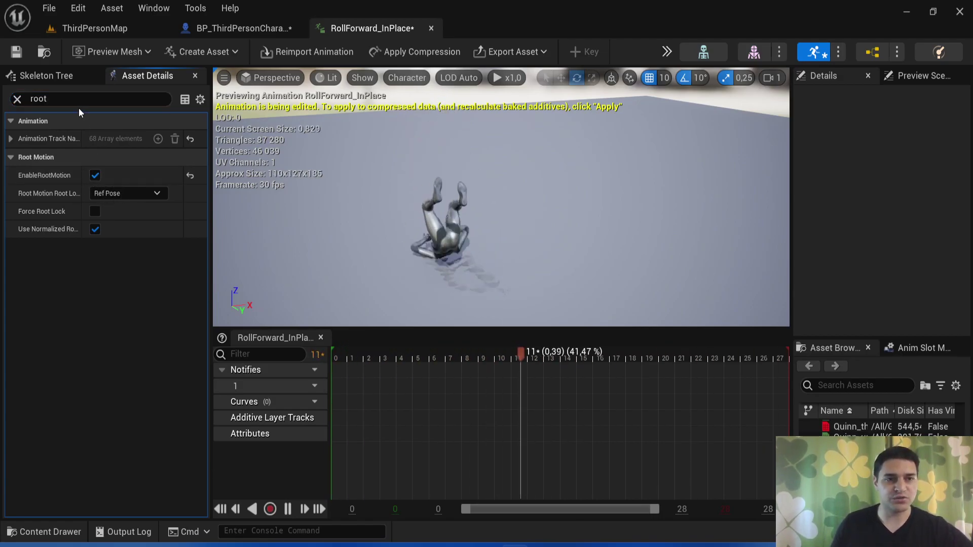
click(73, 30)
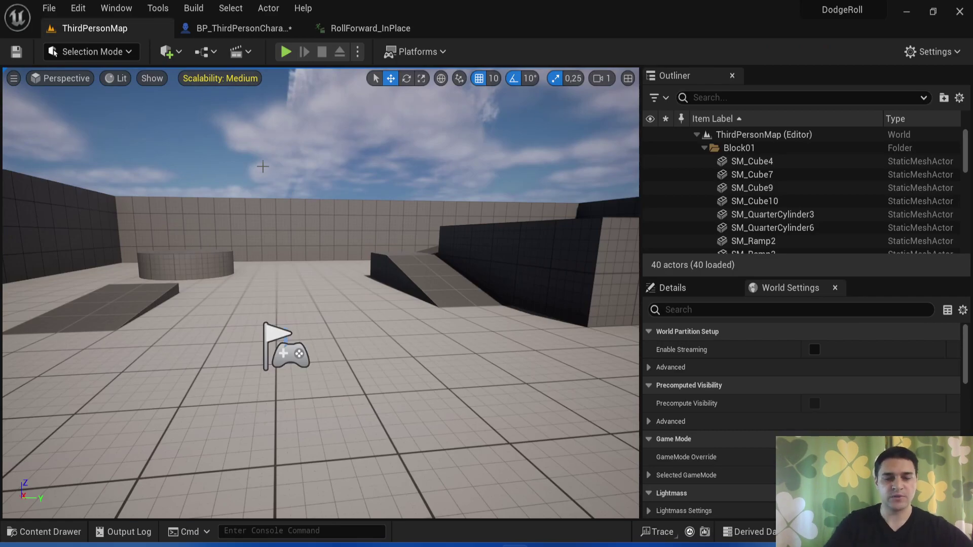
Play the level, do three Left Shift forward rolls and run around with W/A, then stop.
key(alt+p)
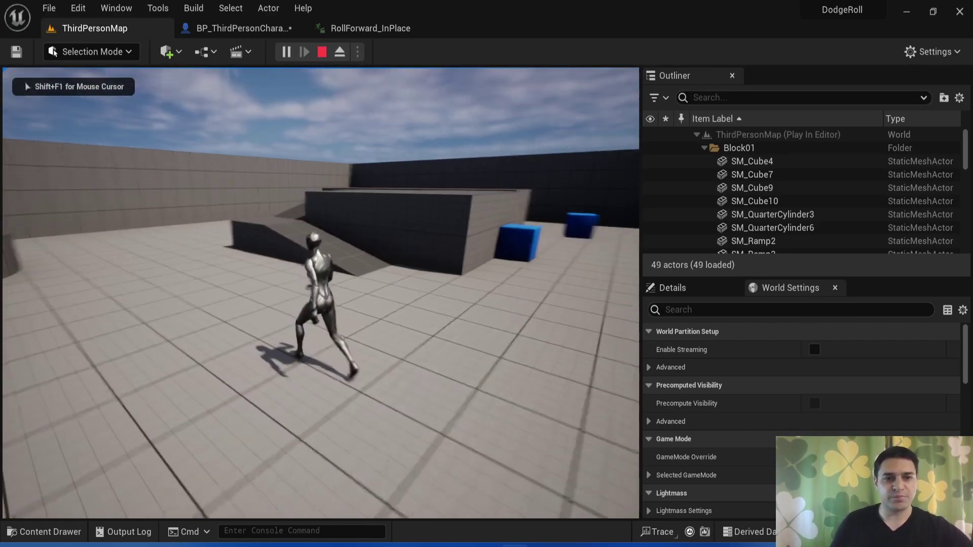
key(shift)
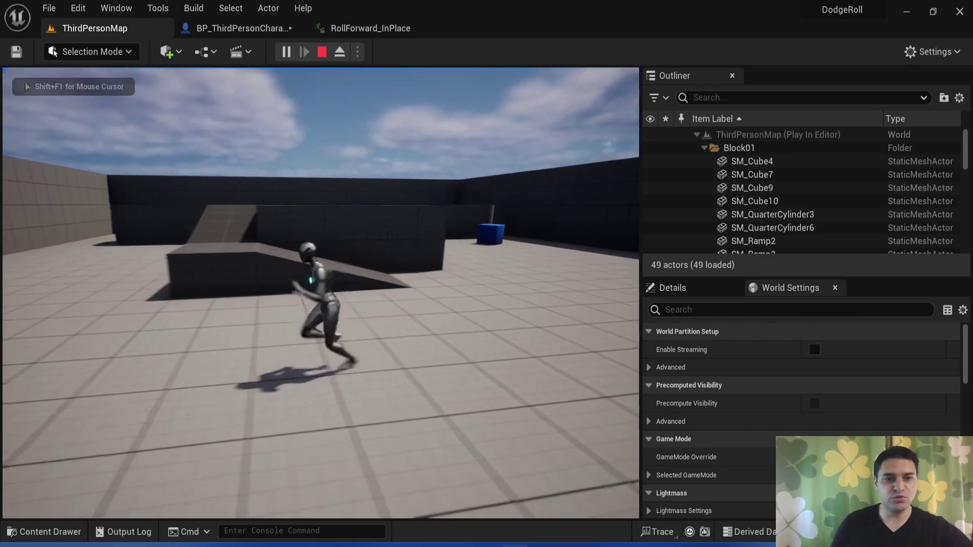
key(shift)
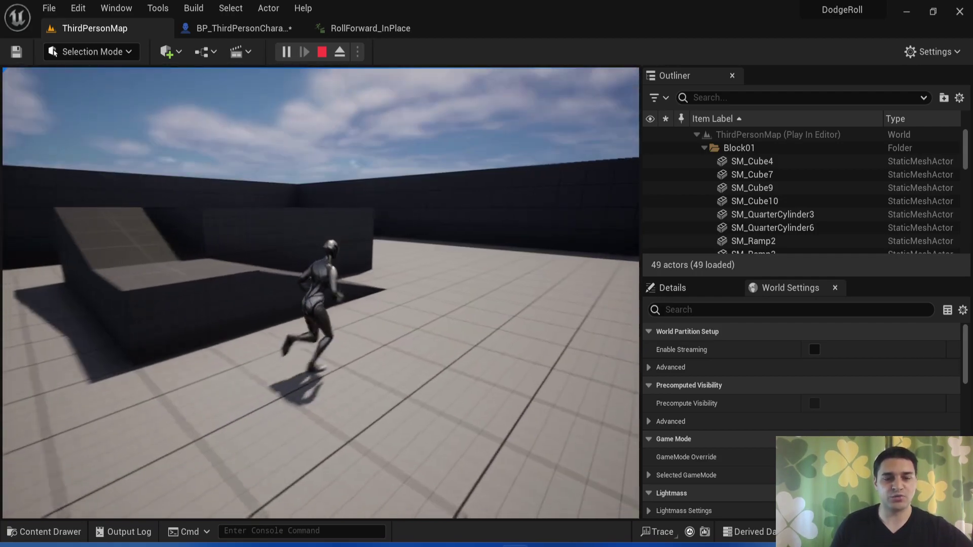
key(shift)
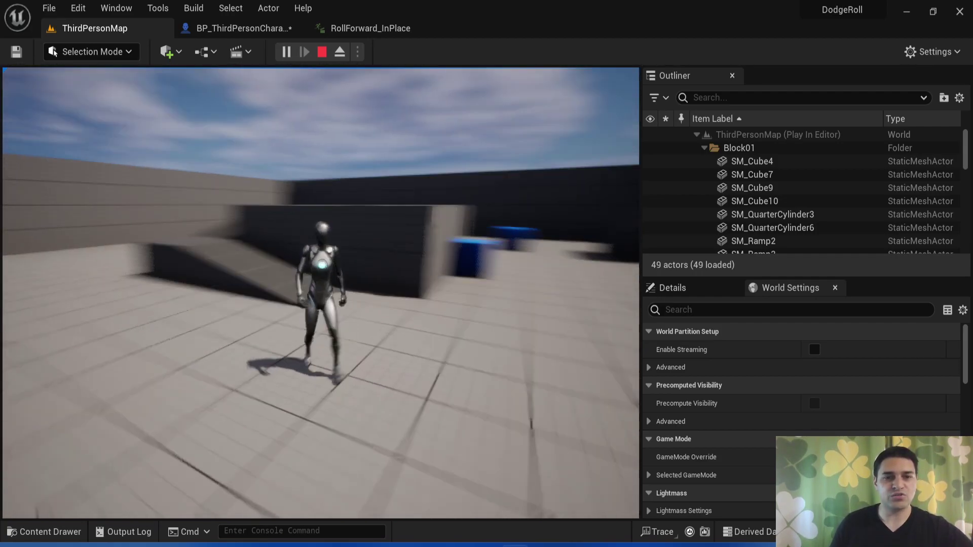
key(w)
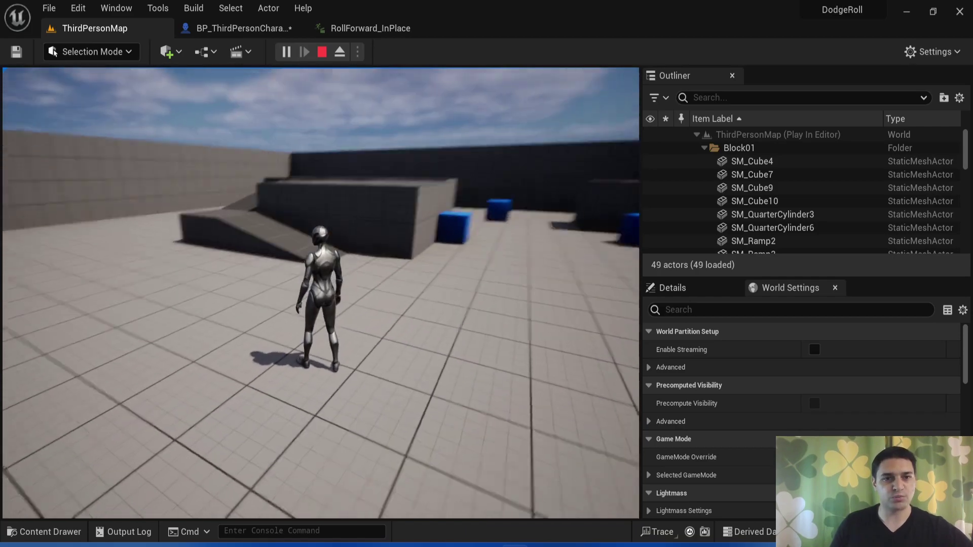
key(w)
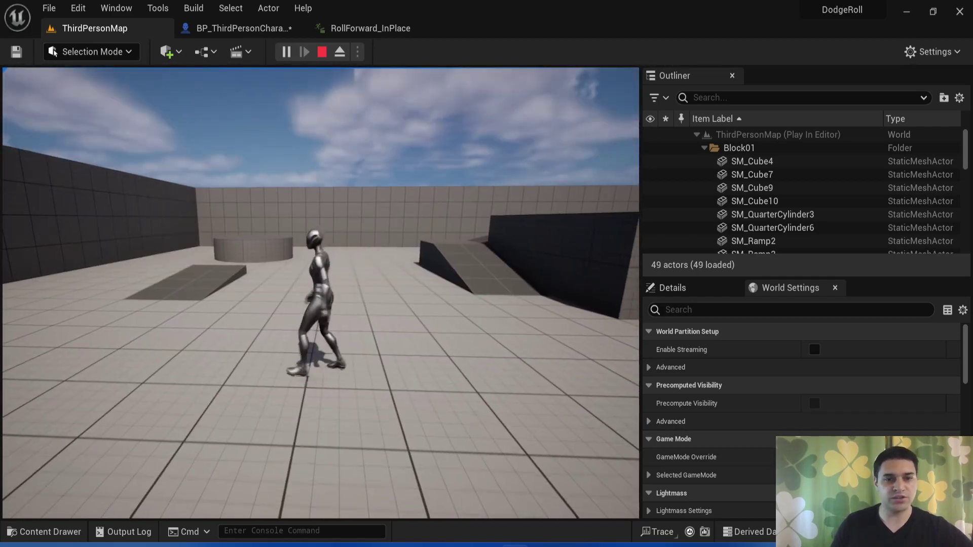
key(w)
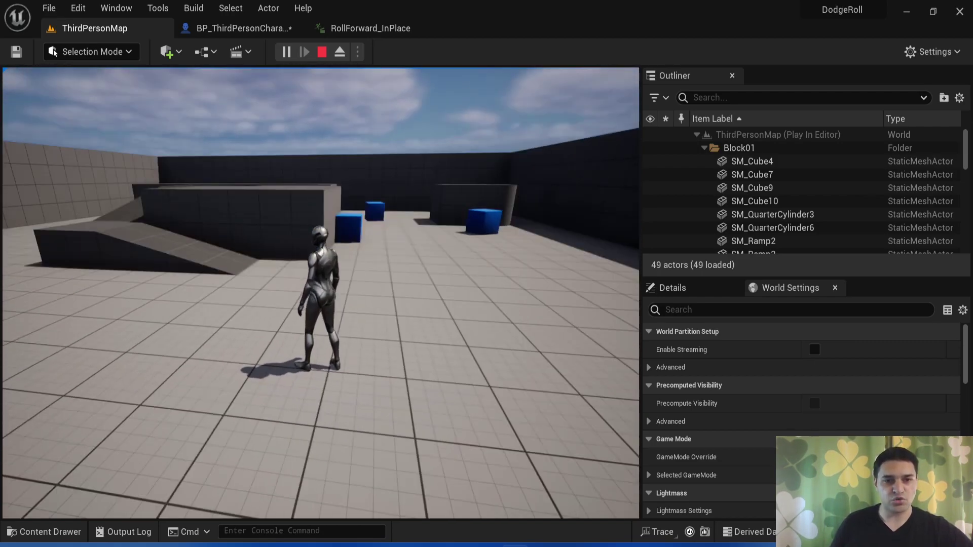
key(w)
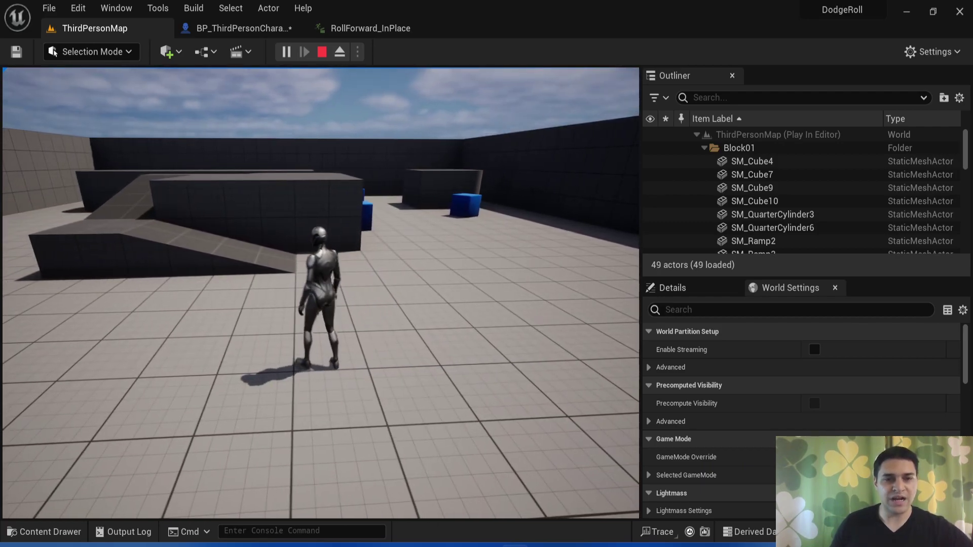
key(a)
key(w)
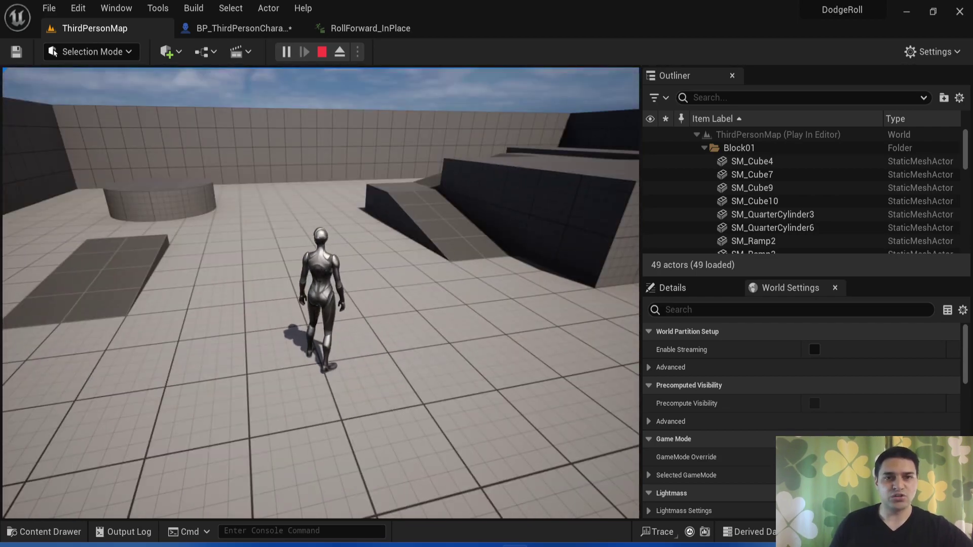
key(Escape)
Untick EnableRootMotion on RollForward_InPlace, save with Ctrl+S, and switch to BP_ThirdPersonCharacter.
click(391, 23)
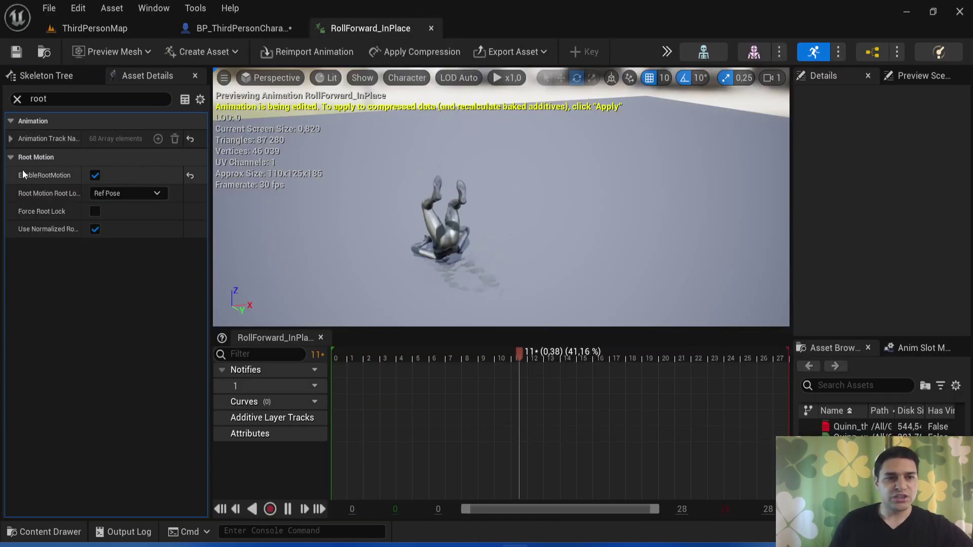
mouse_move(38, 181)
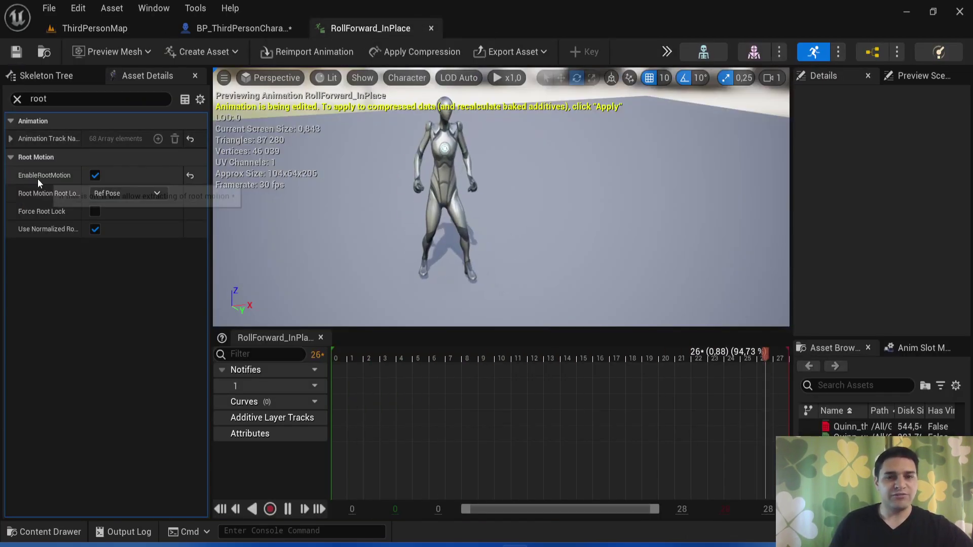
click(96, 178)
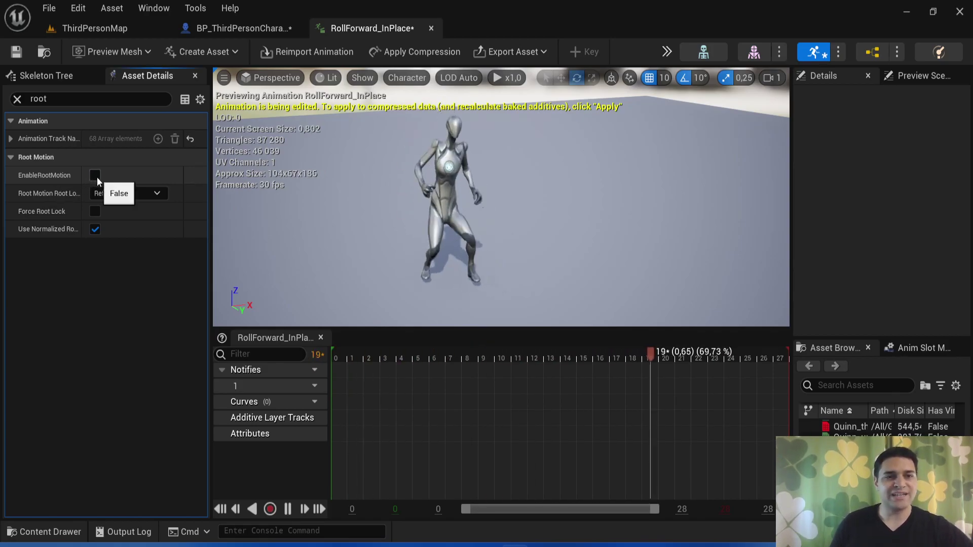
key(ctrl+s)
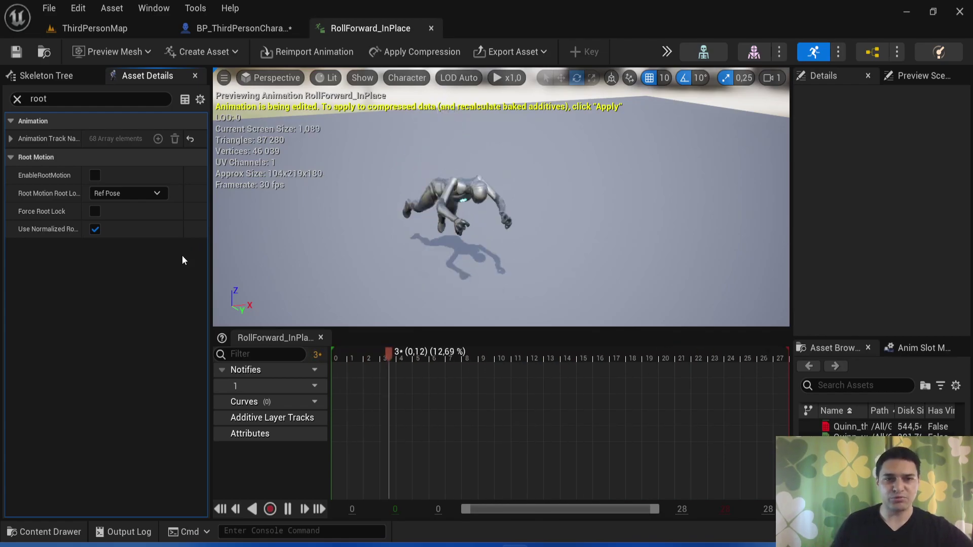
click(271, 26)
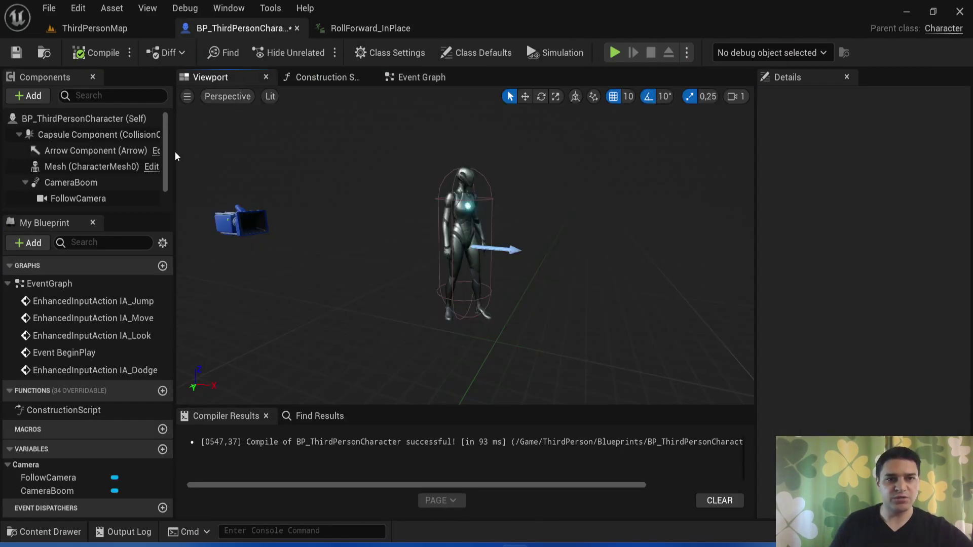
Check the Capsule Component settings, revisit the roll animation, then launch a new ThirdPersonMap play session.
click(87, 135)
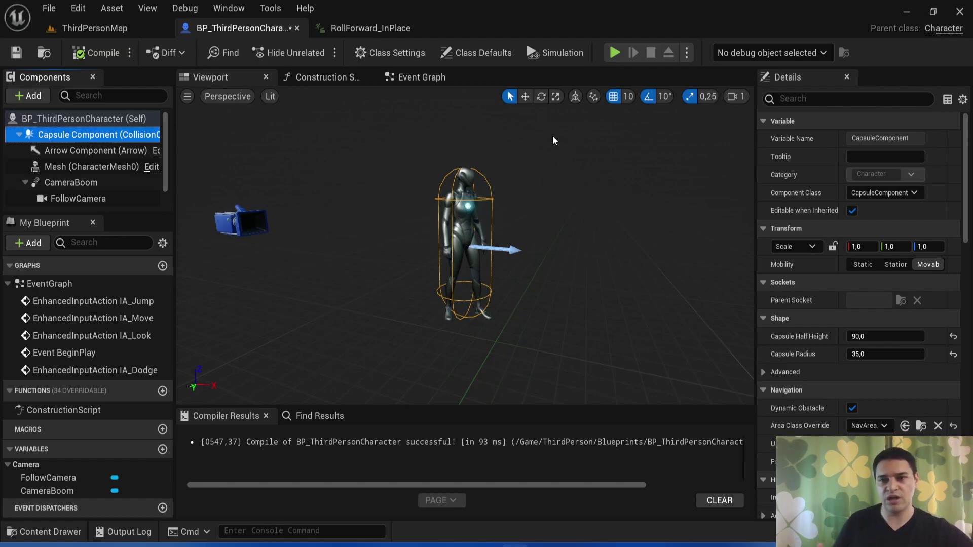
click(361, 30)
mouse_move(59, 177)
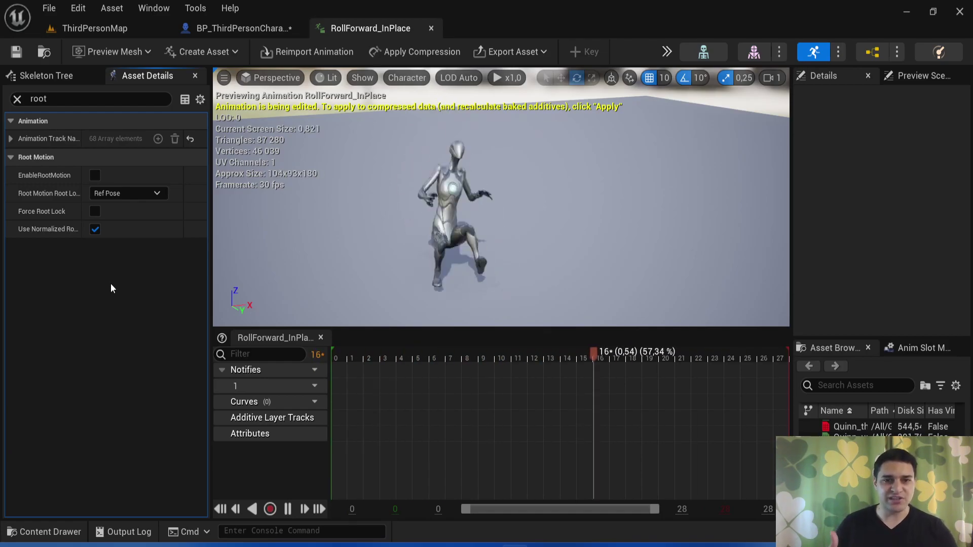
click(116, 28)
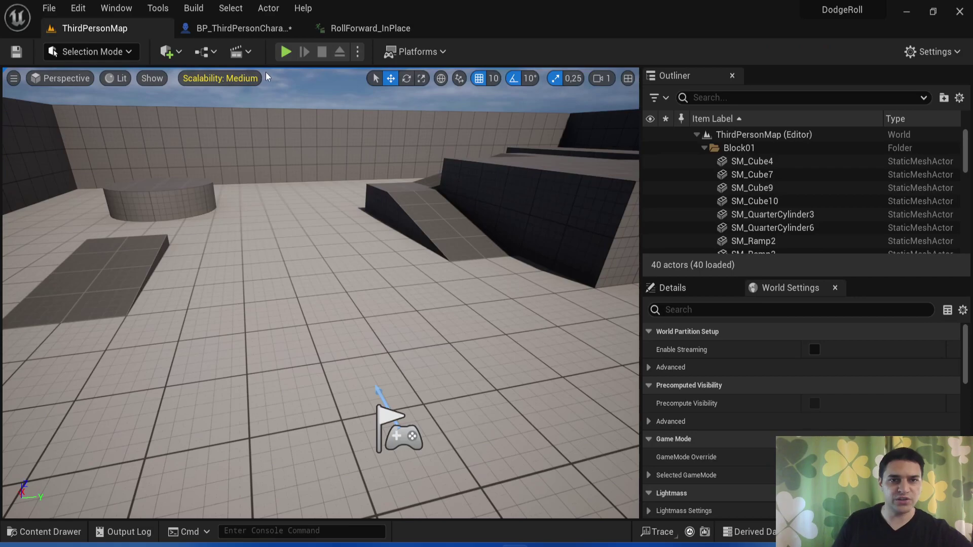
click(288, 50)
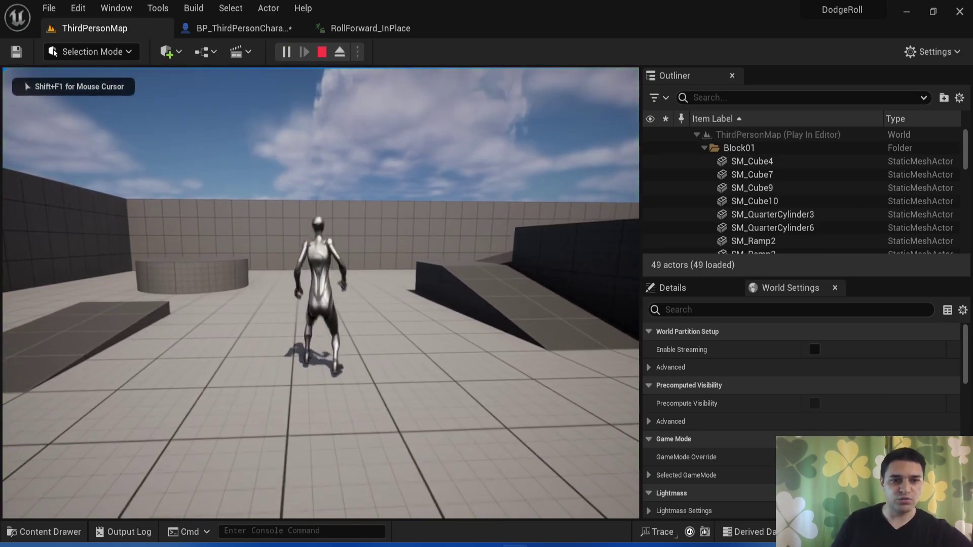
Walk the mannequin with S, A and W and trigger a Shift dodge roll.
key(s)
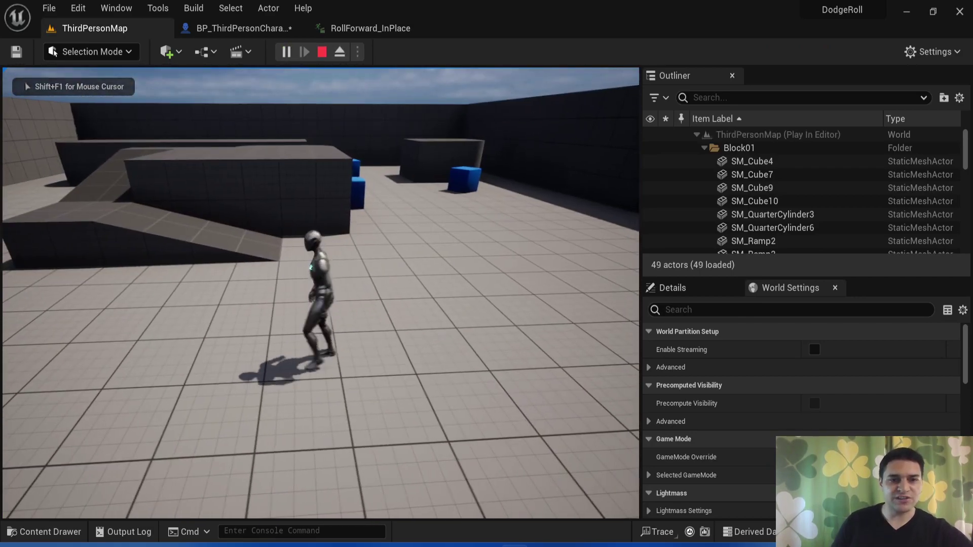
key(a)
key(shift)
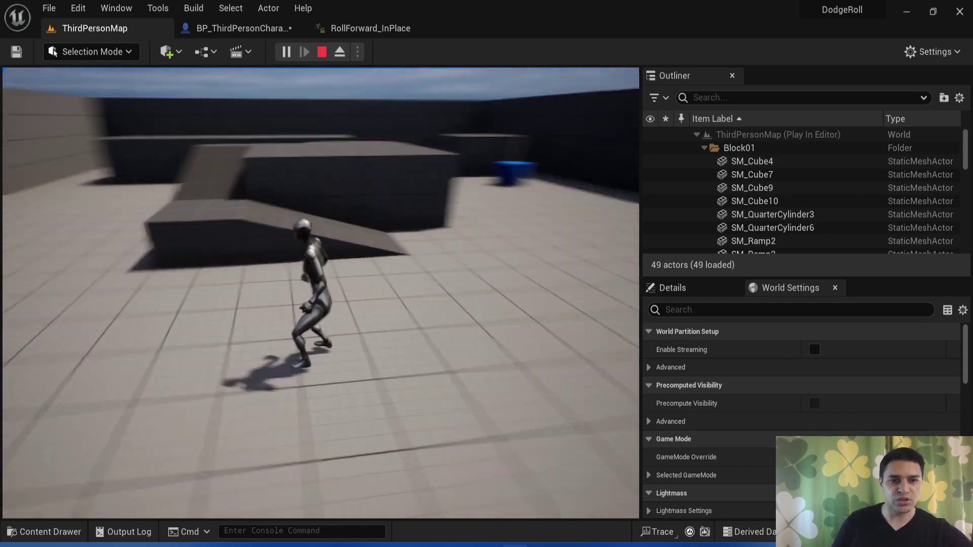
key(w)
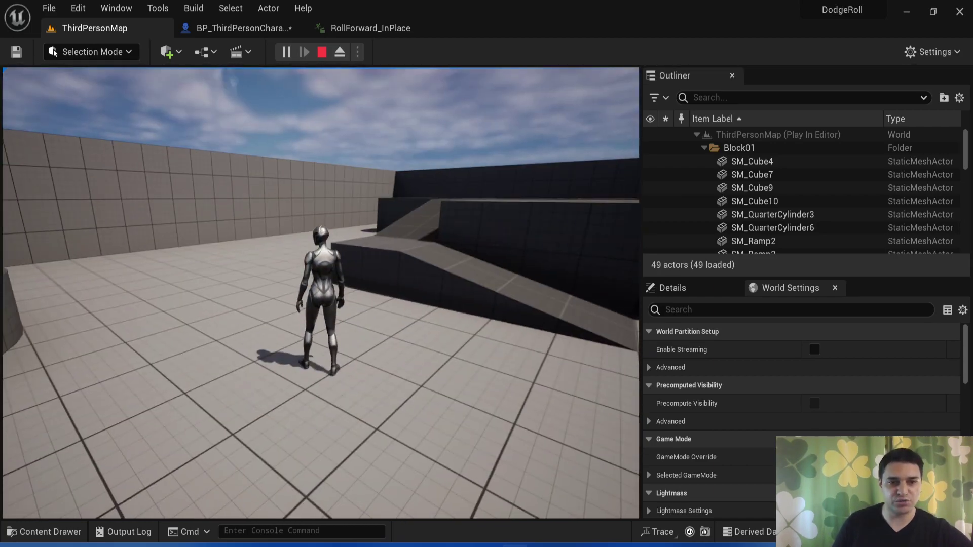
Stop the game, close the RollForward_InPlace editor and return to the character's event graph.
key(s)
key(Escape)
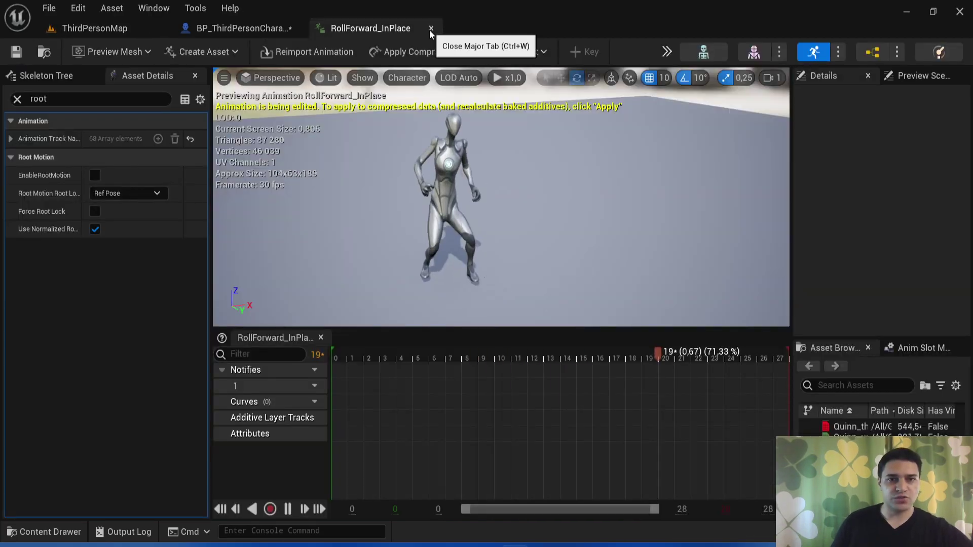
click(430, 29)
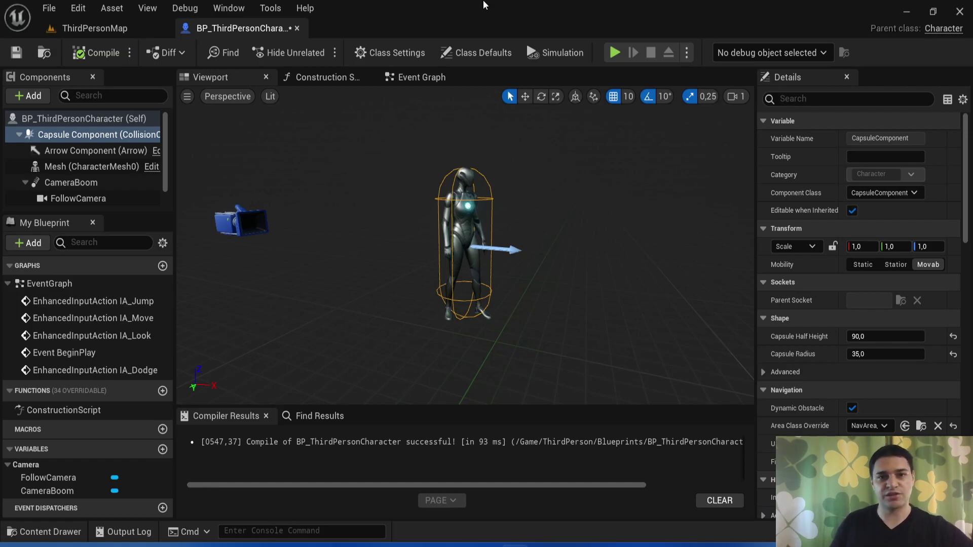
click(408, 80)
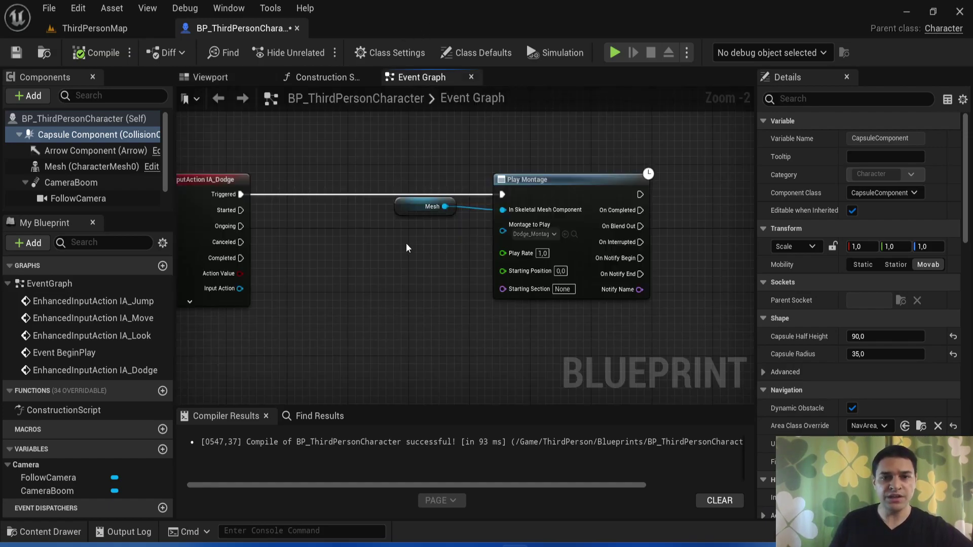
scroll(375, 252, down, 1)
Shift the Mesh and Play Montage nodes right and pull a wire from IA_Dodge's Triggered output.
drag(597, 290, 379, 199)
drag(472, 190, 616, 186)
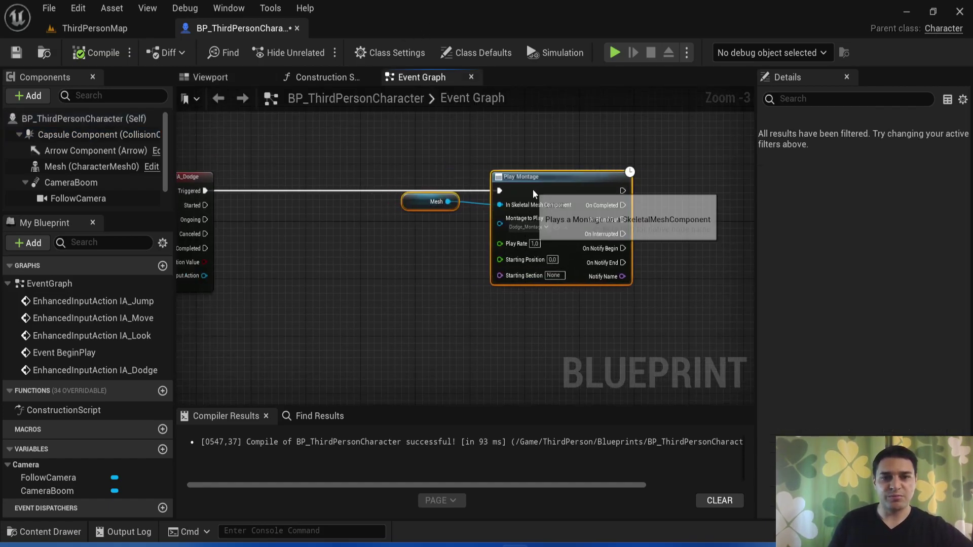
click(382, 239)
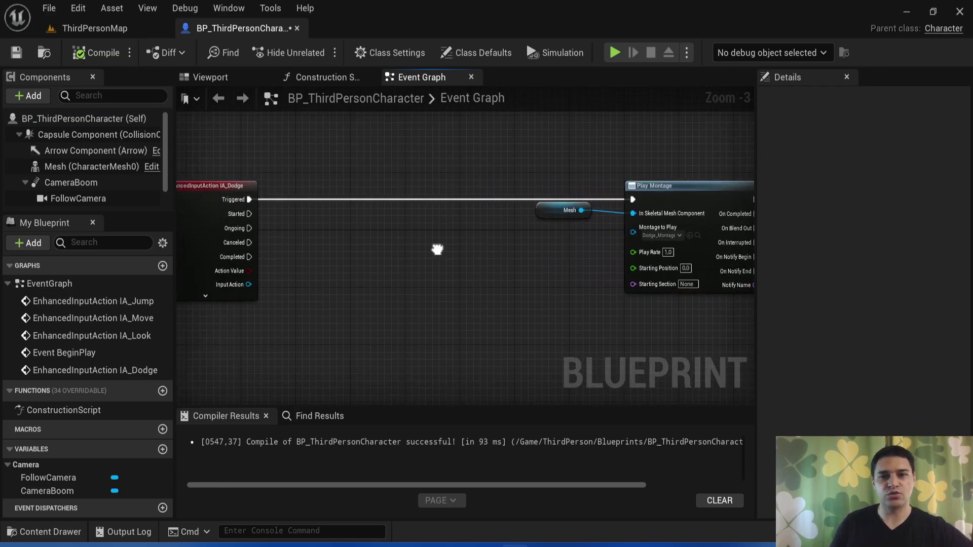
mouse_move(382, 239)
right_down()
mouse_move(522, 254)
mouse_move(499, 251)
right_up()
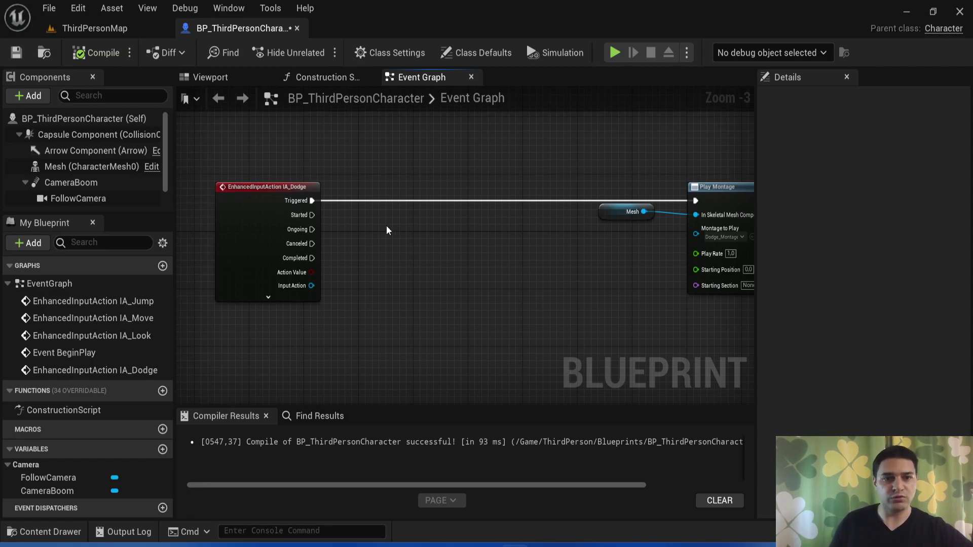
scroll(310, 199, up, 1)
drag(309, 198, 419, 196)
Add a Do Once after Triggered and promote Play Montage's montage input to a Montage to Play variable.
text(Do o)
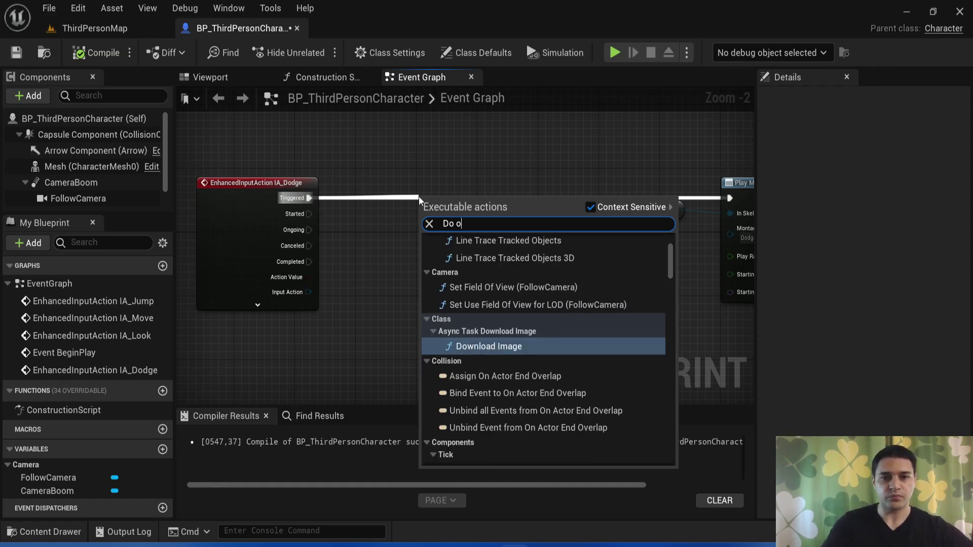
text(nce)
key(Return)
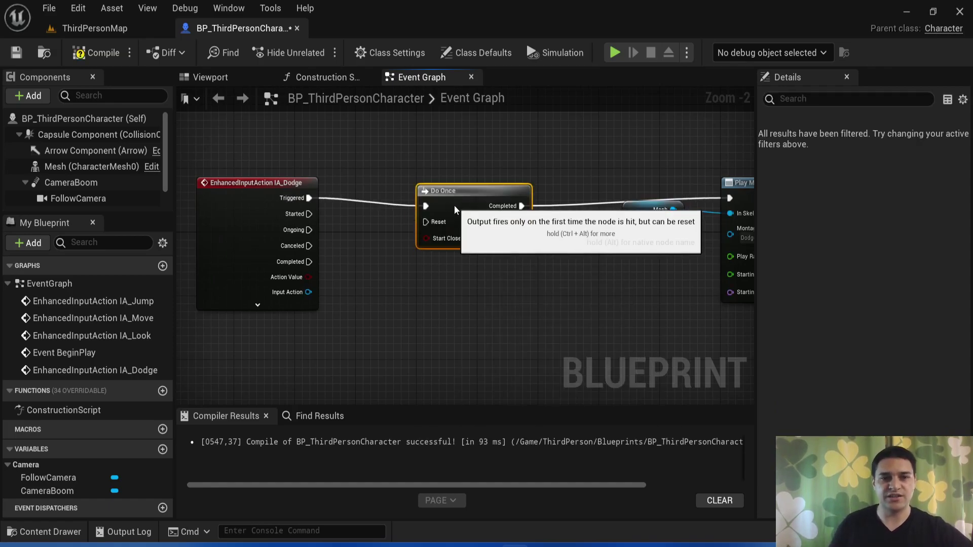
right_drag(453, 215, 221, 171)
drag(499, 193, 390, 273)
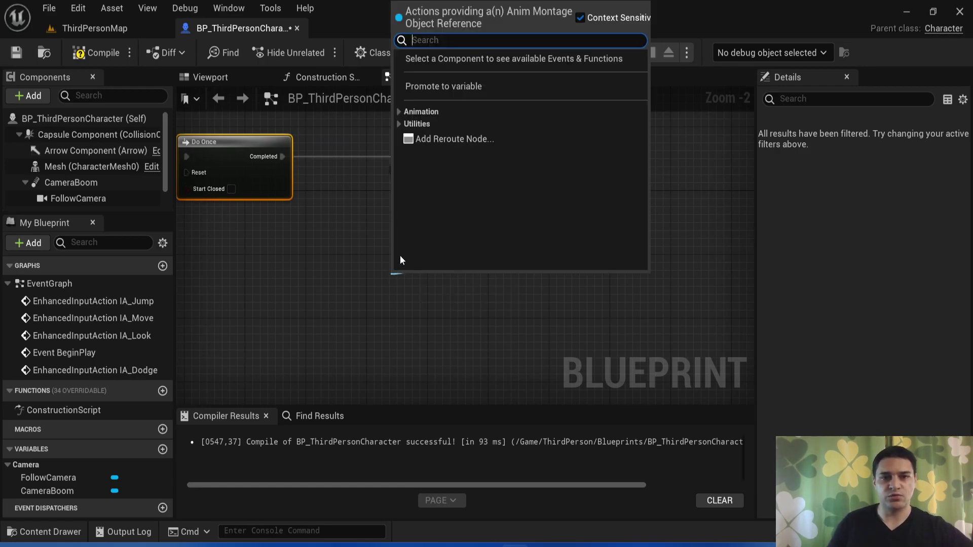
click(444, 86)
key(Return)
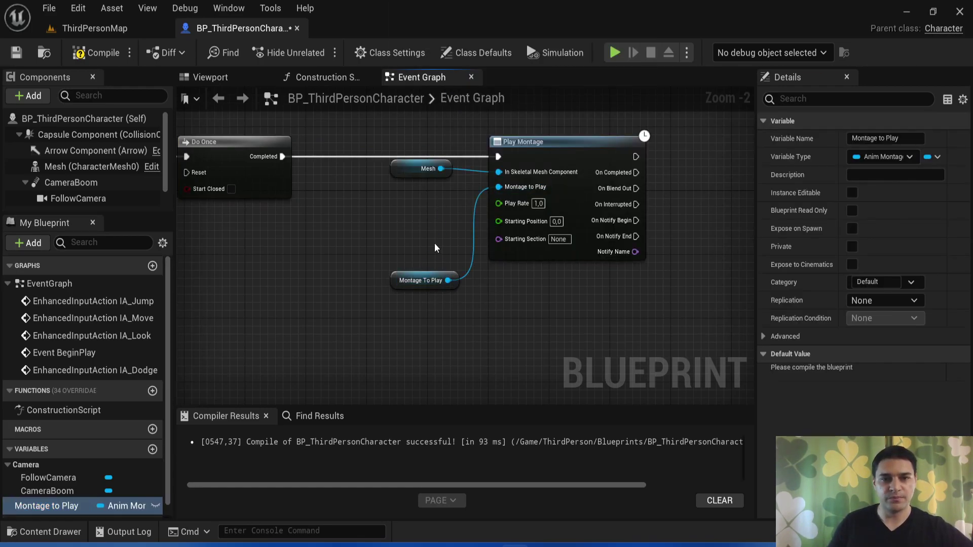
Reposition the Montage To Play variable and add a Get Sequence Length node from it.
drag(432, 273, 417, 305)
right_drag(439, 311, 342, 278)
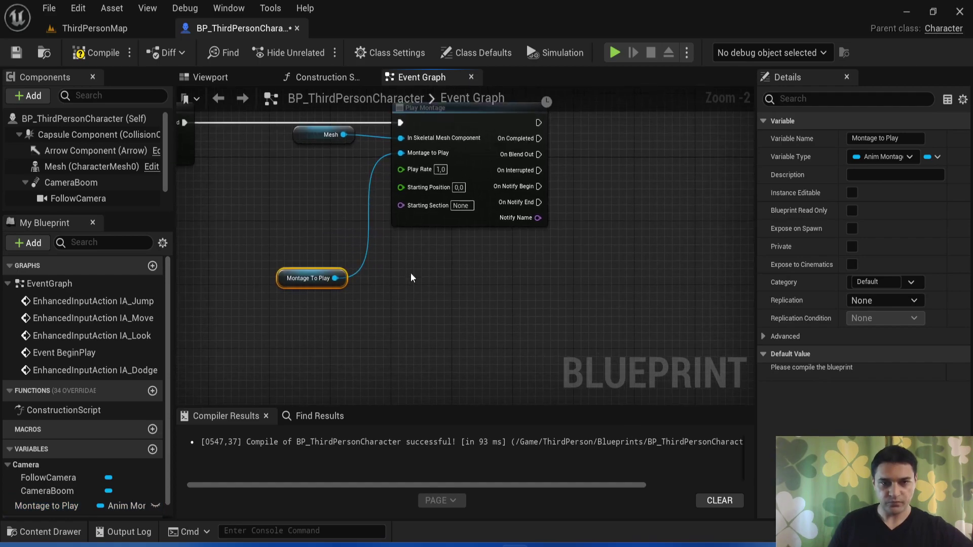
drag(342, 278, 475, 330)
text(Leng)
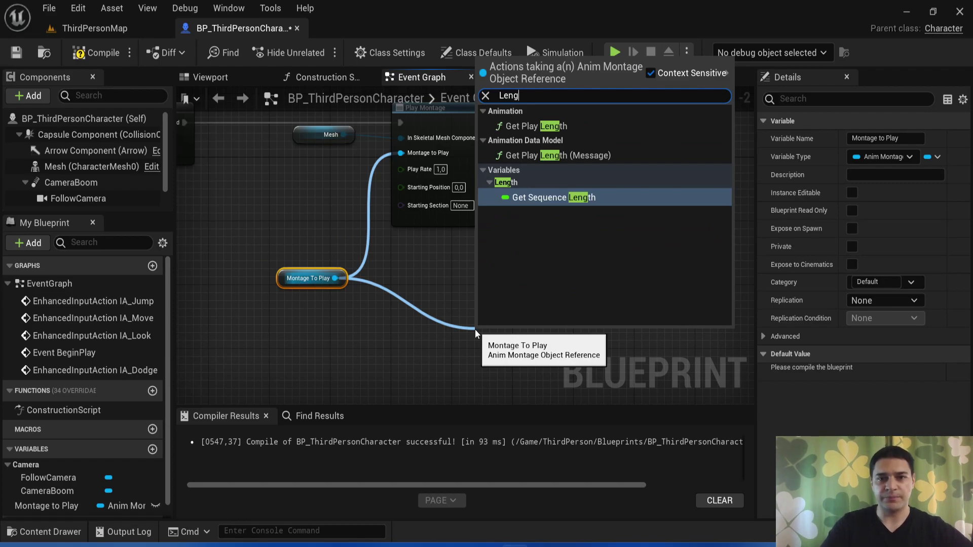
click(577, 202)
drag(520, 330, 460, 344)
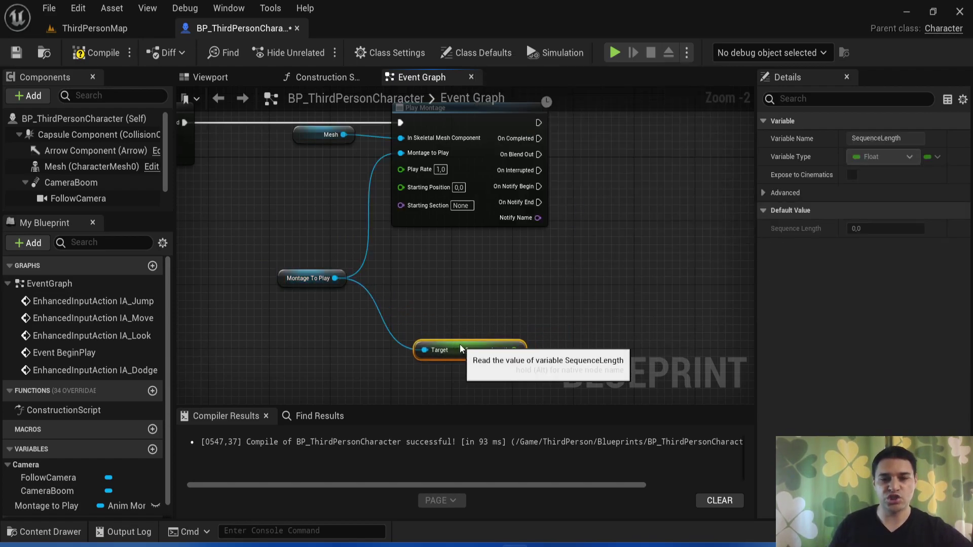
mouse_move(532, 309)
right_down()
mouse_move(444, 315)
mouse_move(407, 341)
right_up()
scroll(443, 315, down, 1)
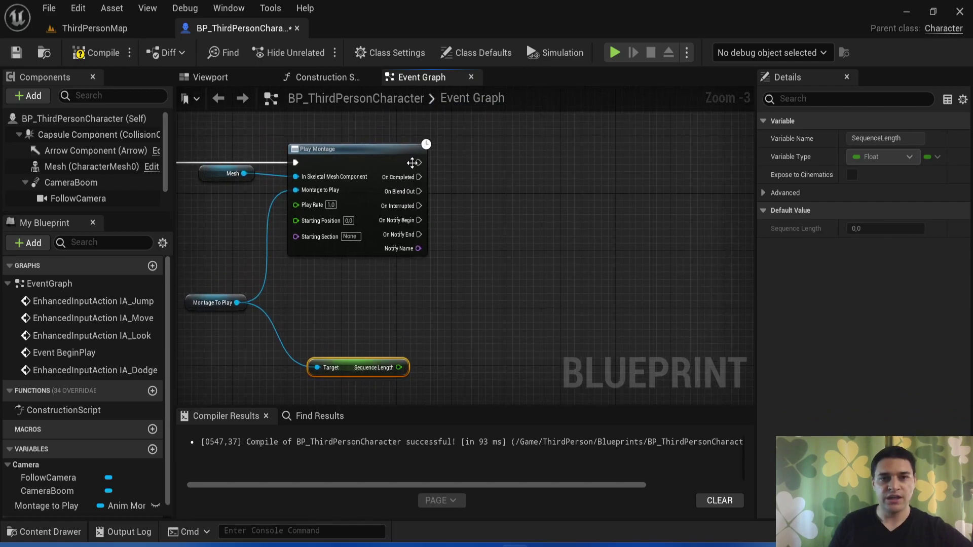
Add a Delay after Play Montage with its duration driven by Sequence Length.
drag(418, 162, 555, 165)
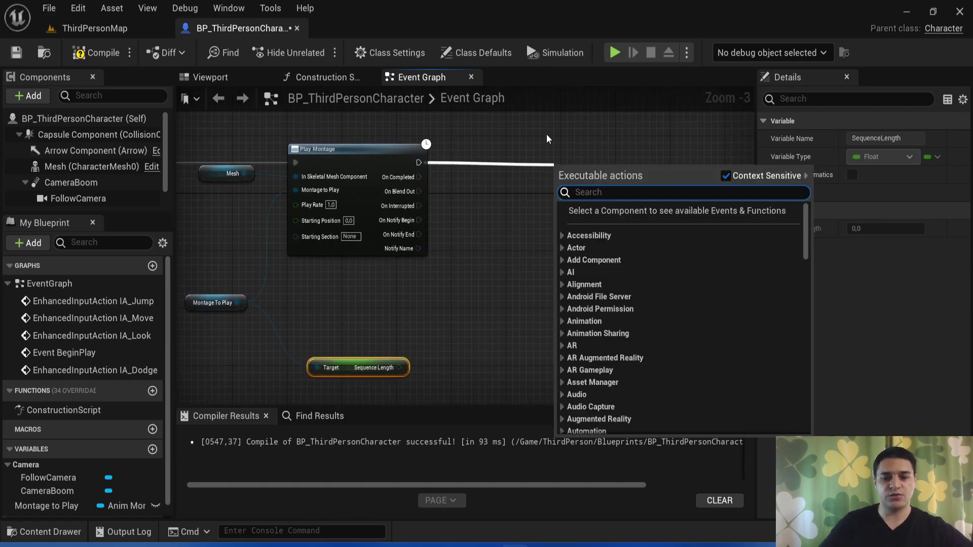
text(Delay)
key(Return)
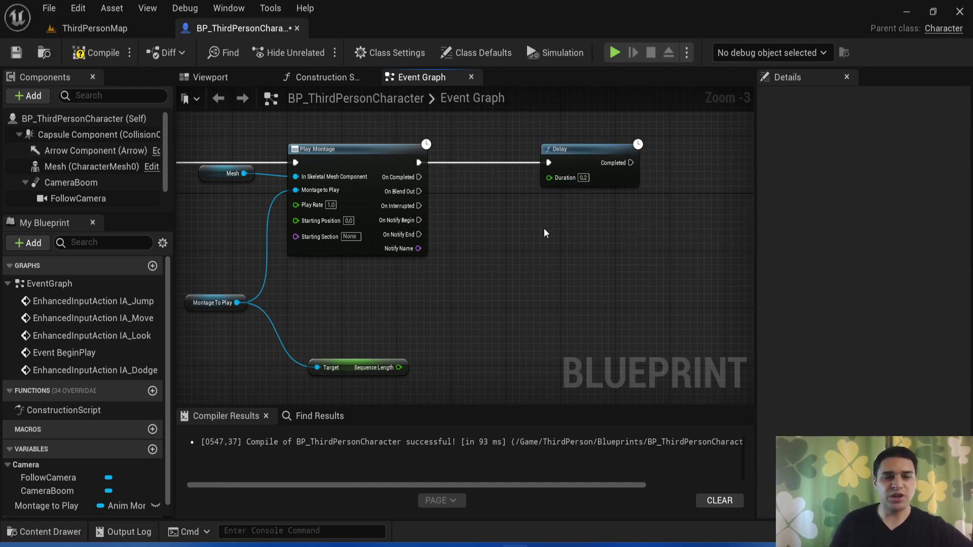
drag(398, 367, 580, 179)
drag(373, 380, 407, 364)
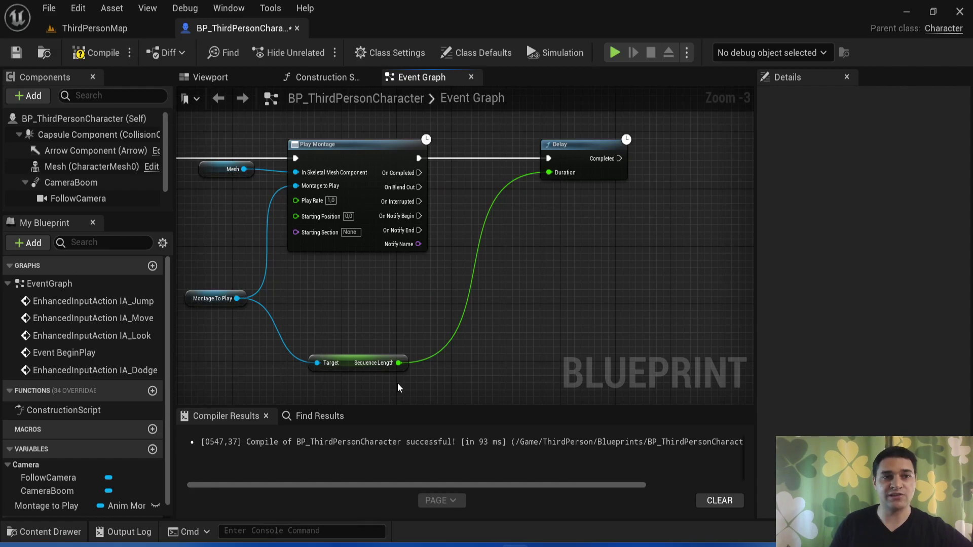
mouse_move(503, 342)
right_down()
mouse_move(592, 222)
mouse_move(638, 222)
right_up()
Wire Delay's Completed output back into Do Once's Reset through a reroute point.
mouse_move(611, 196)
mouse_down()
mouse_move(497, 208)
mouse_move(450, 178)
mouse_up()
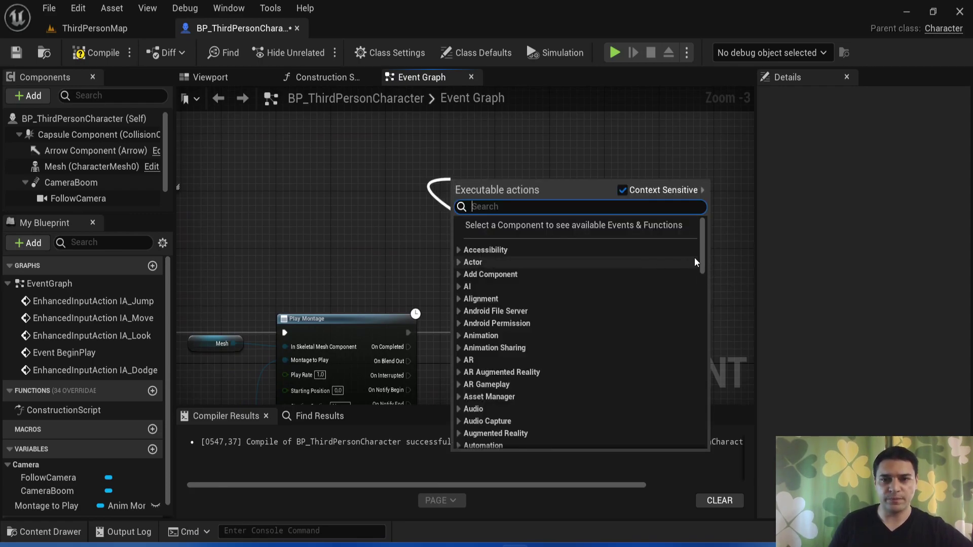
drag(702, 257, 706, 450)
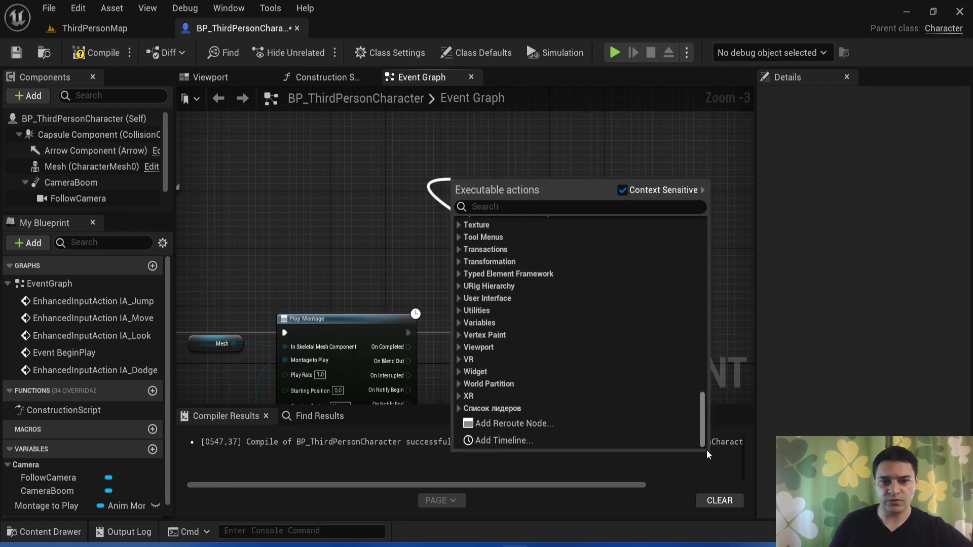
click(511, 424)
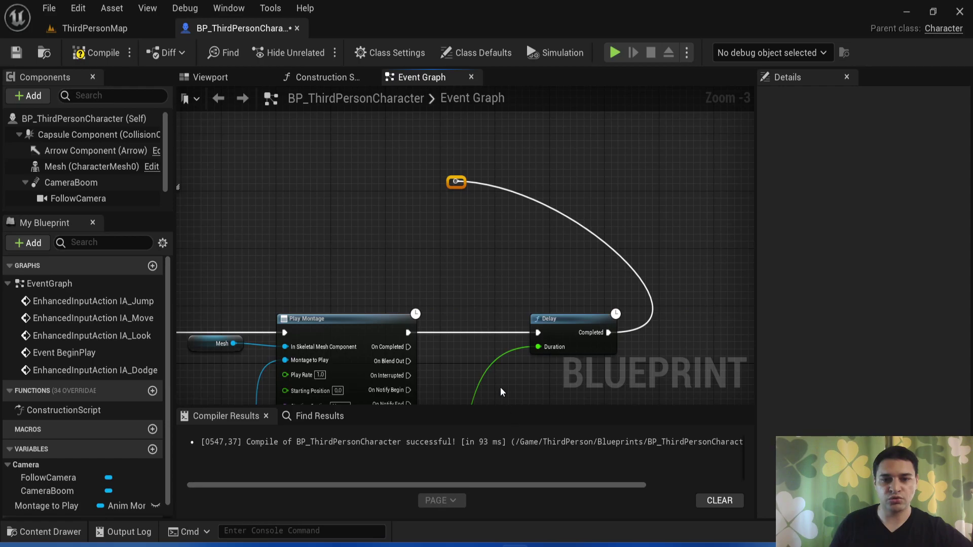
drag(456, 181, 327, 345)
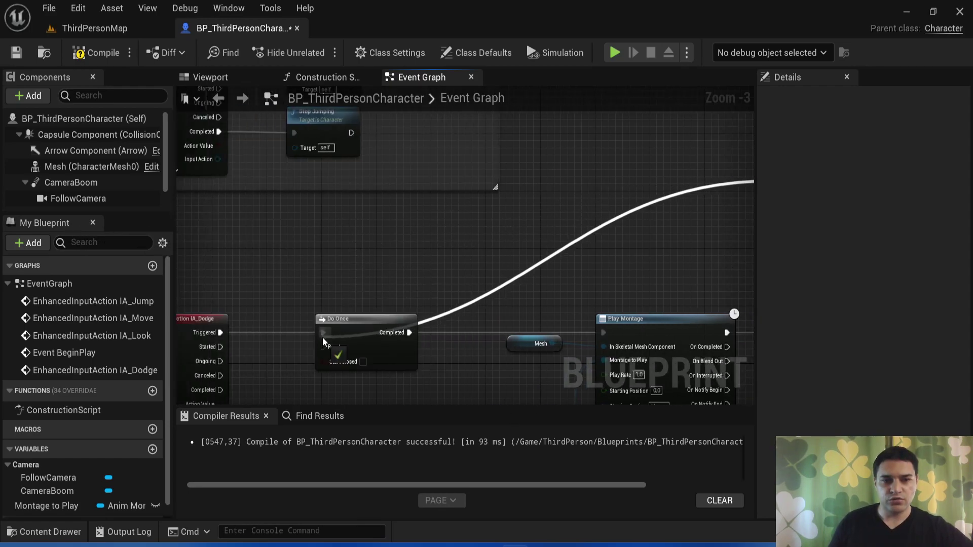
right_drag(327, 339, 284, 297)
Add and arrange reroute points to straighten the Completed-to-Reset return wire.
double_click(314, 261)
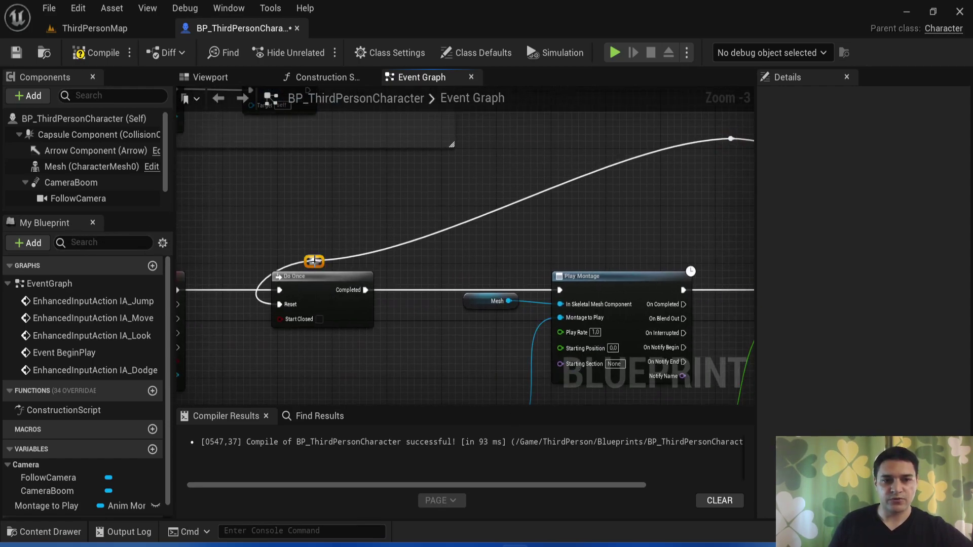
drag(314, 261, 260, 218)
right_drag(489, 217, 430, 201)
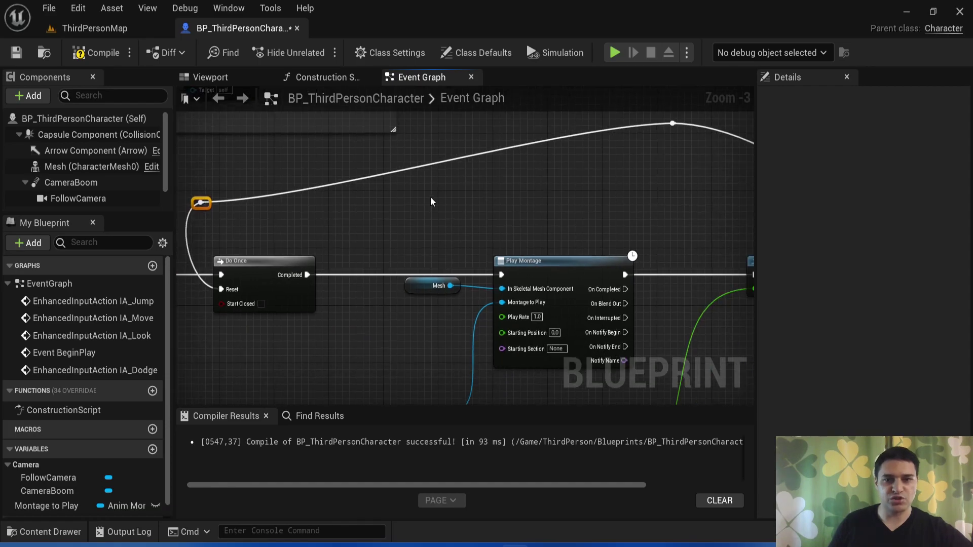
drag(669, 123, 670, 197)
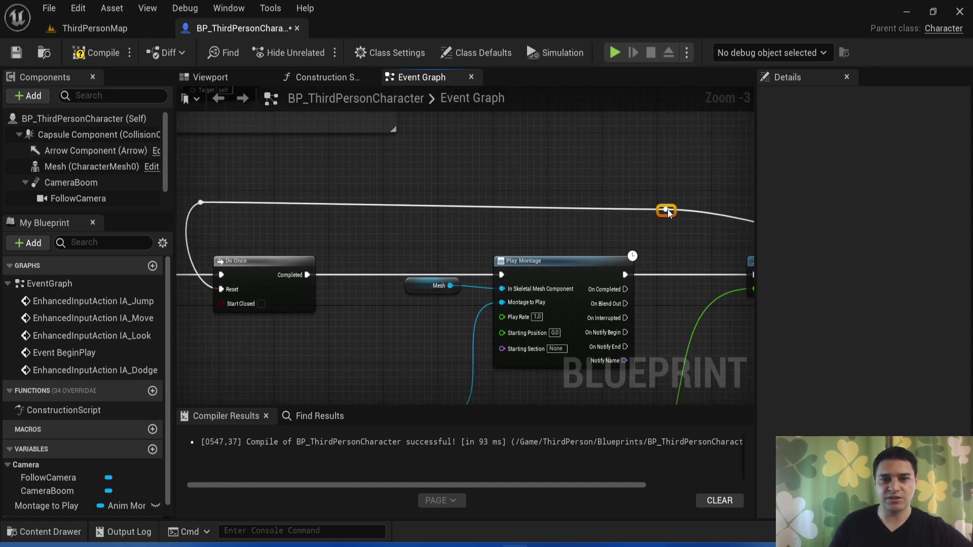
scroll(670, 245, down, 1)
scroll(584, 194, up, 1)
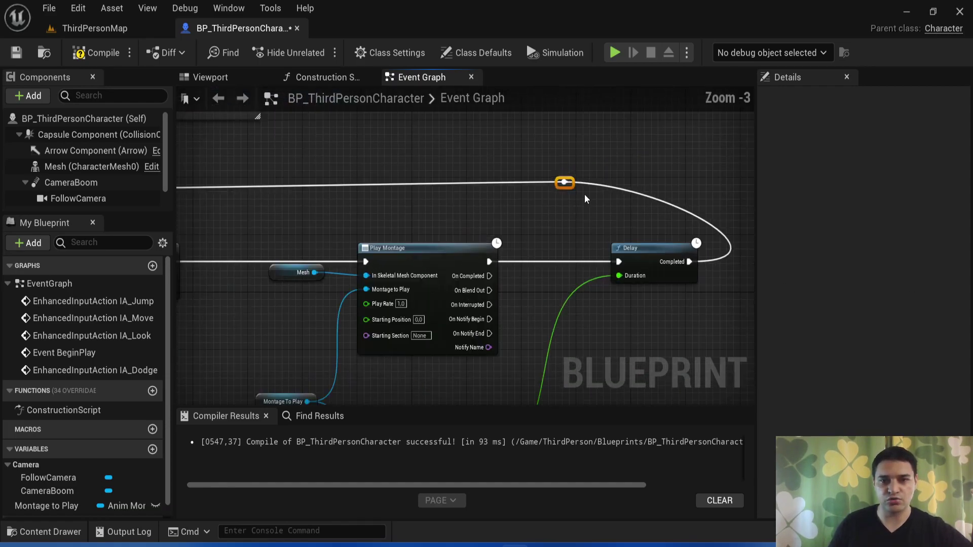
drag(564, 182, 686, 188)
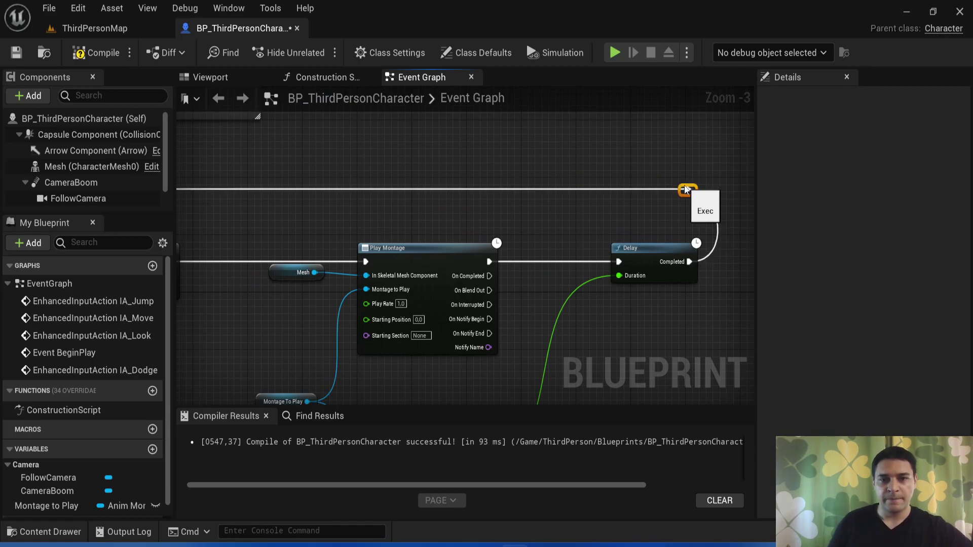
mouse_move(420, 251)
right_down()
mouse_move(658, 195)
mouse_move(651, 186)
right_up()
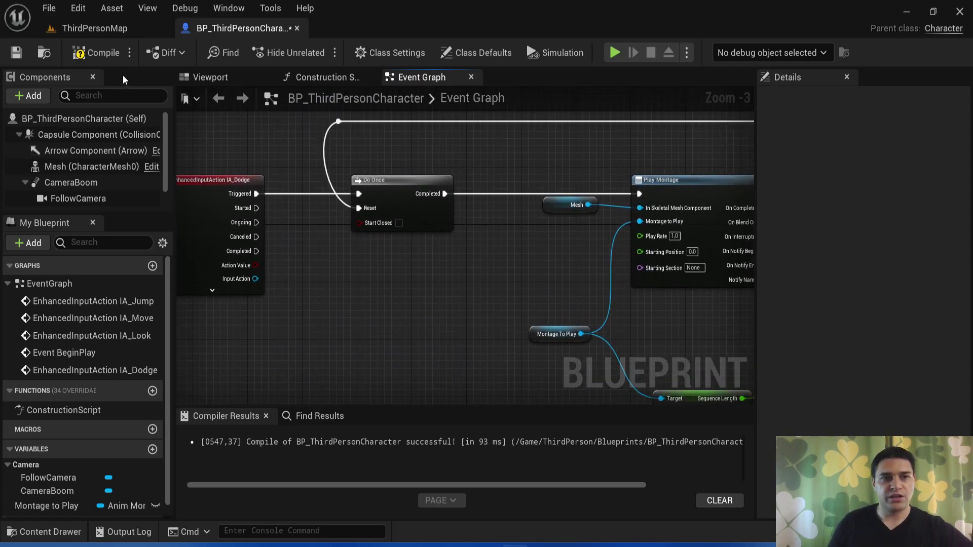
Play ThirdPersonMap, test five Shift dodge rolls including one while running, then stop.
click(152, 27)
click(286, 51)
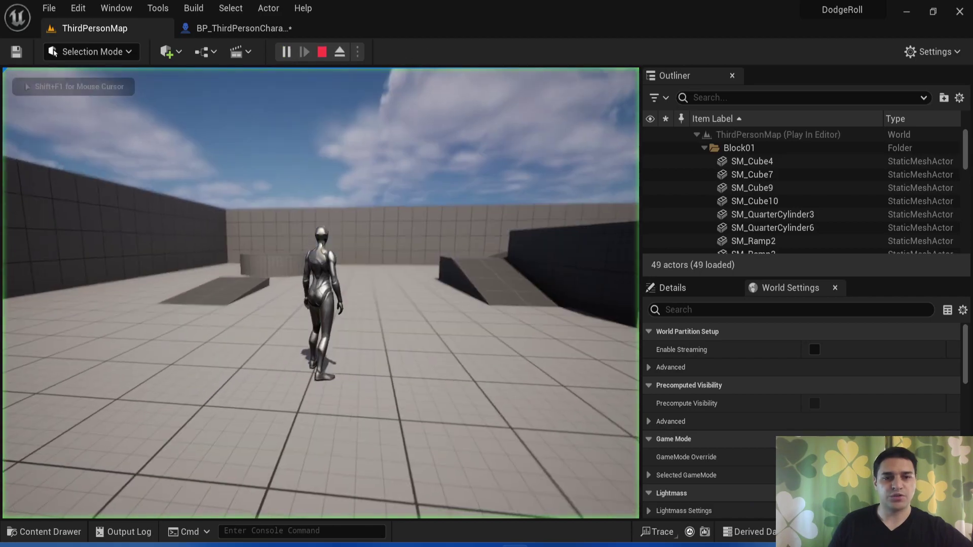
key(shift)
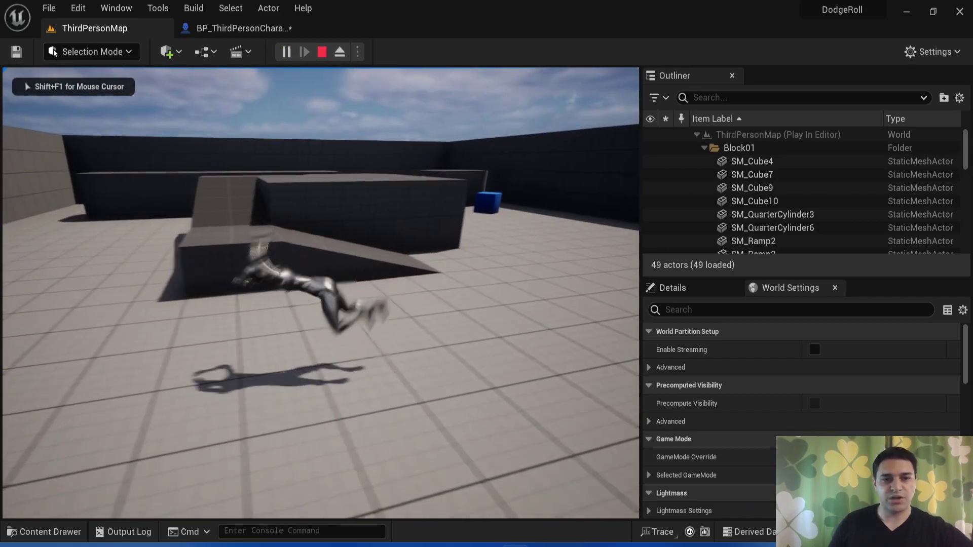
key(shift)
key(shift)
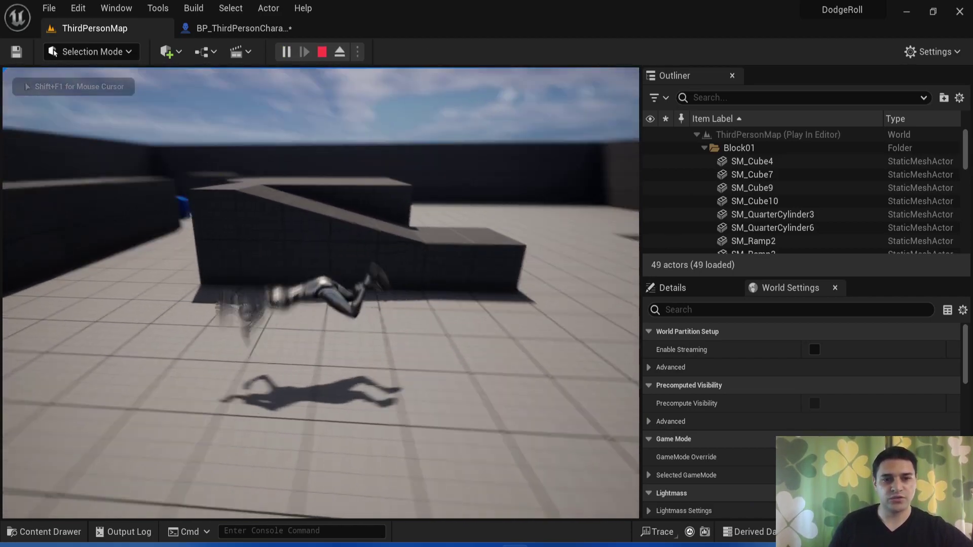
key(shift)
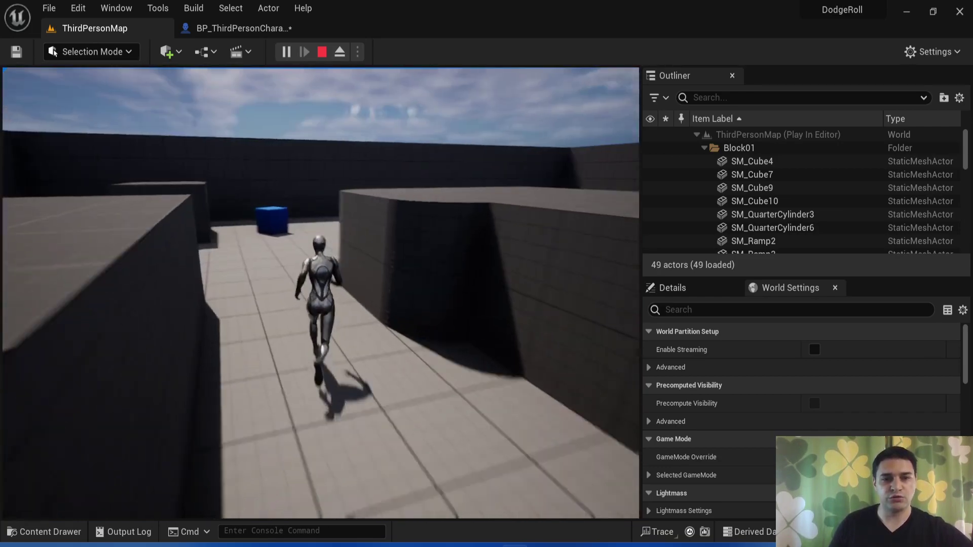
key(shift)
key(shift)
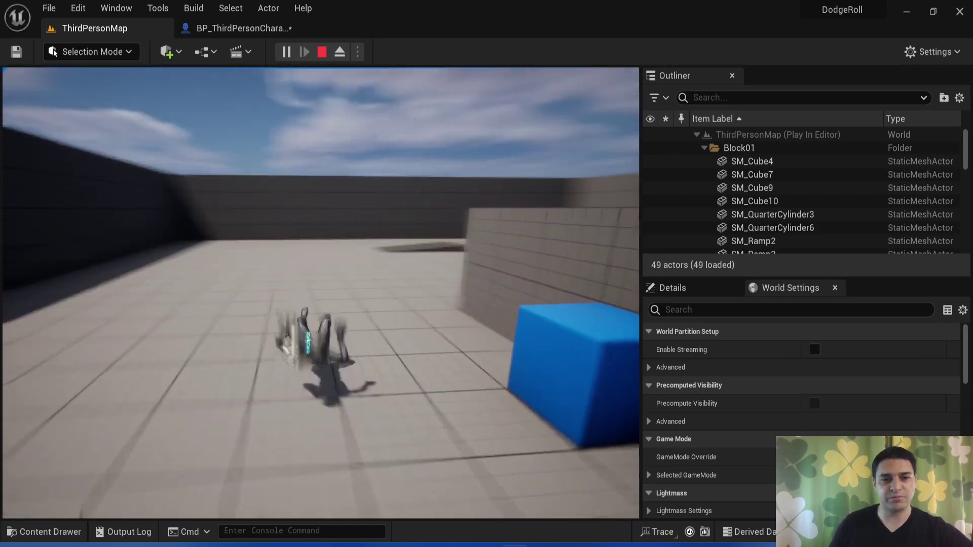
key(shift)
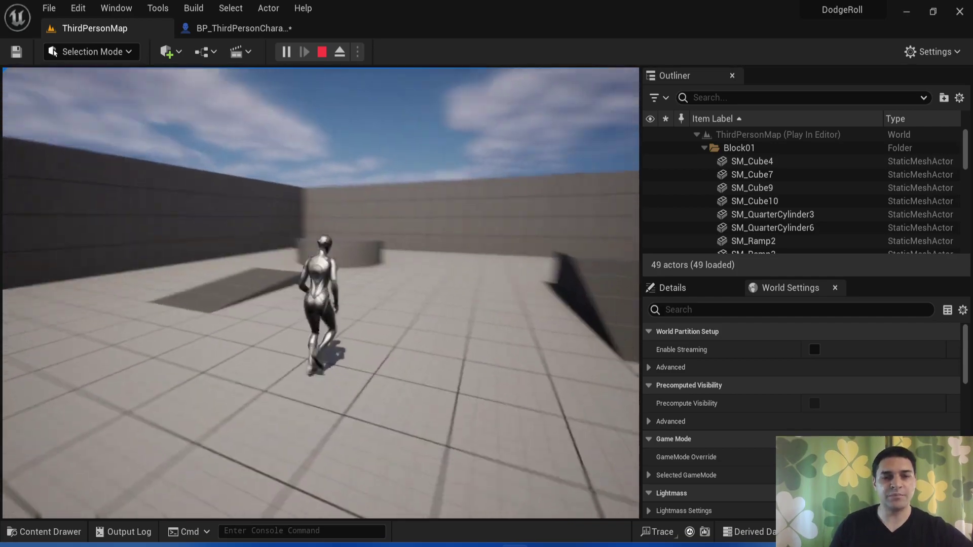
key(Escape)
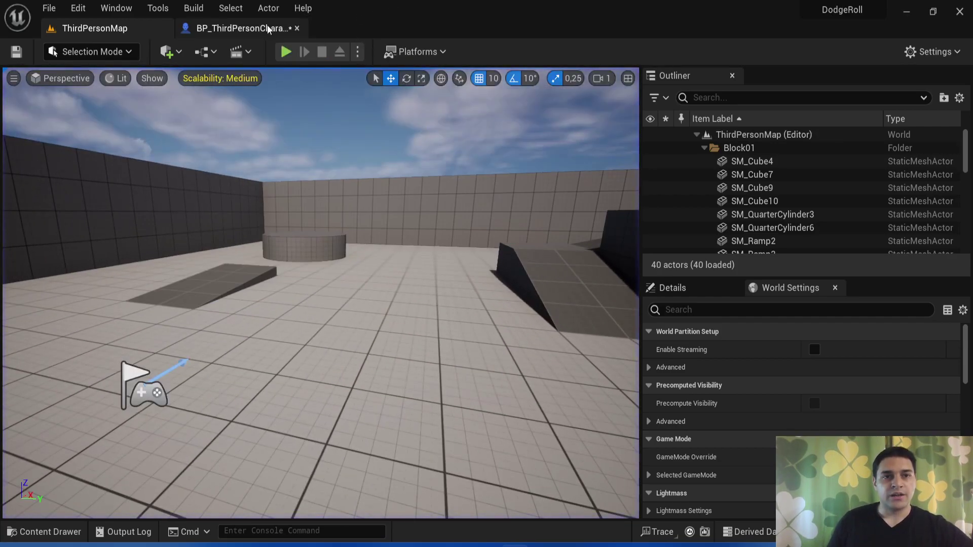
Review the character's event graph, then relaunch ThirdPersonMap play with Alt+P.
click(242, 28)
scroll(314, 259, down, 2)
scroll(347, 291, down, 1)
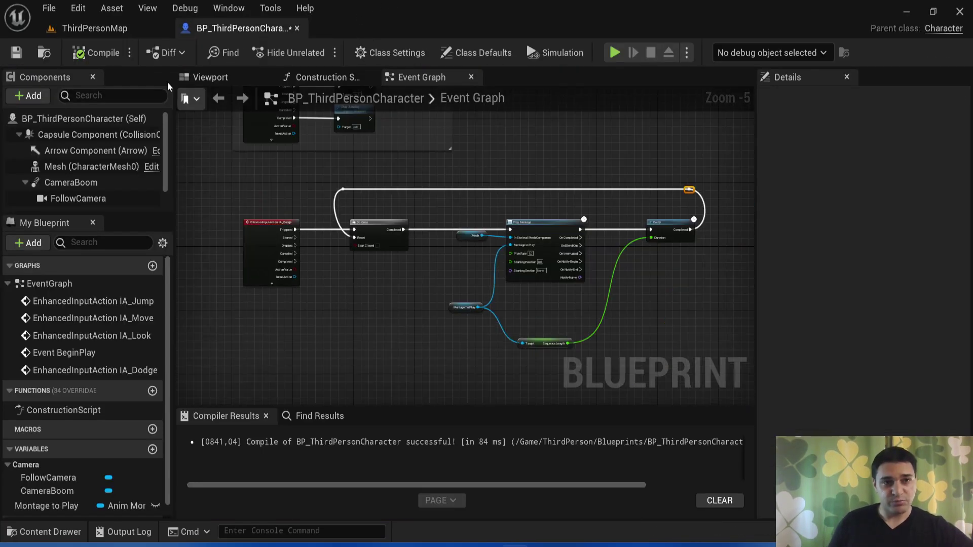
click(126, 28)
key(alt+p)
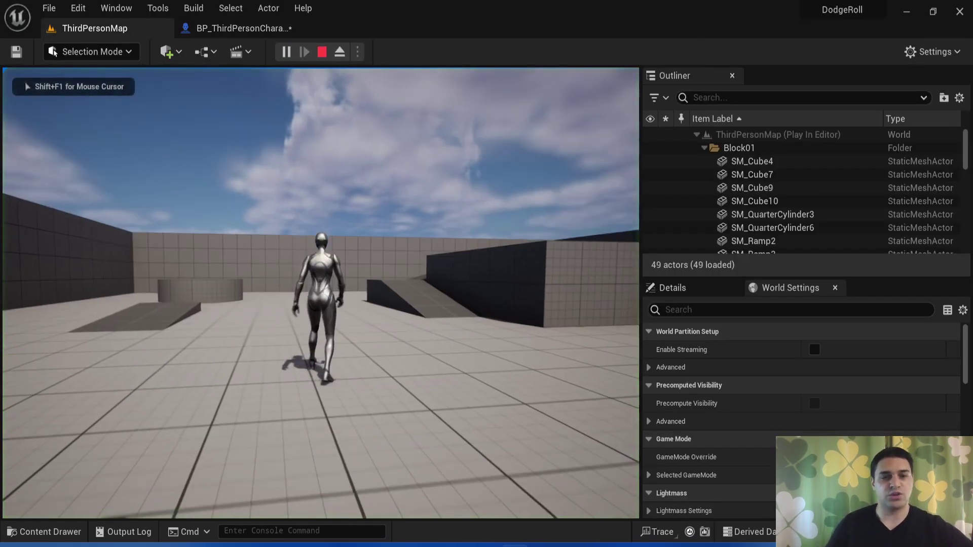
Perform three Shift dodge rolls, turning the character before the last one.
key(shift)
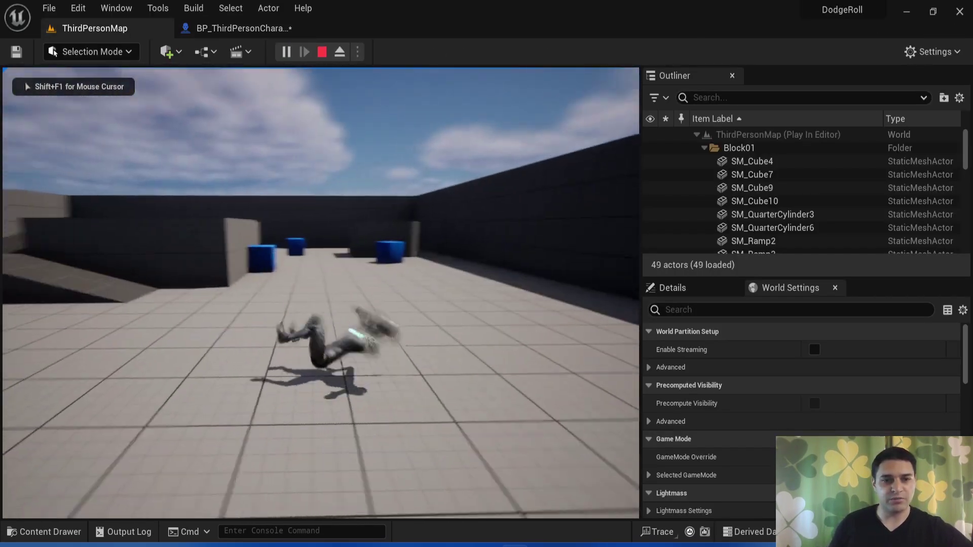
key(shift)
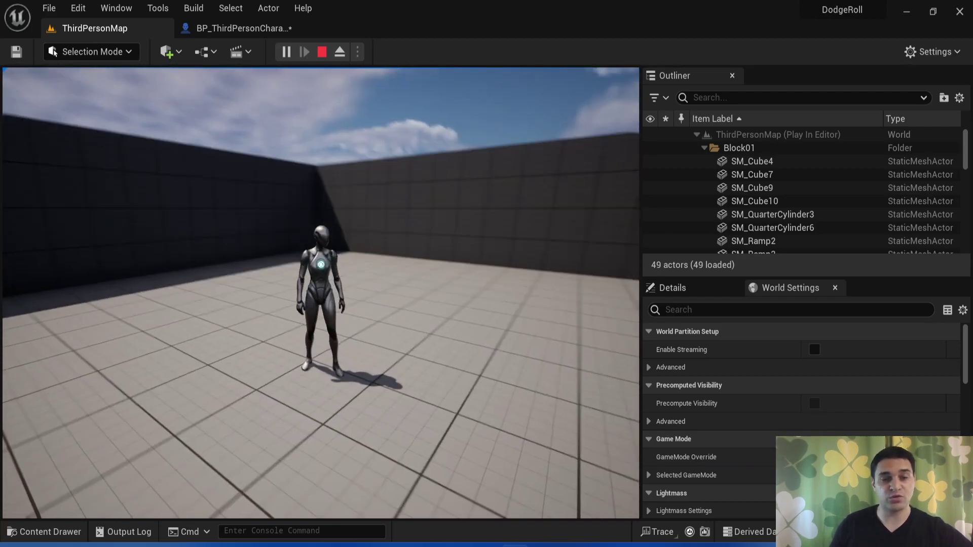
key(shift)
key(shift)
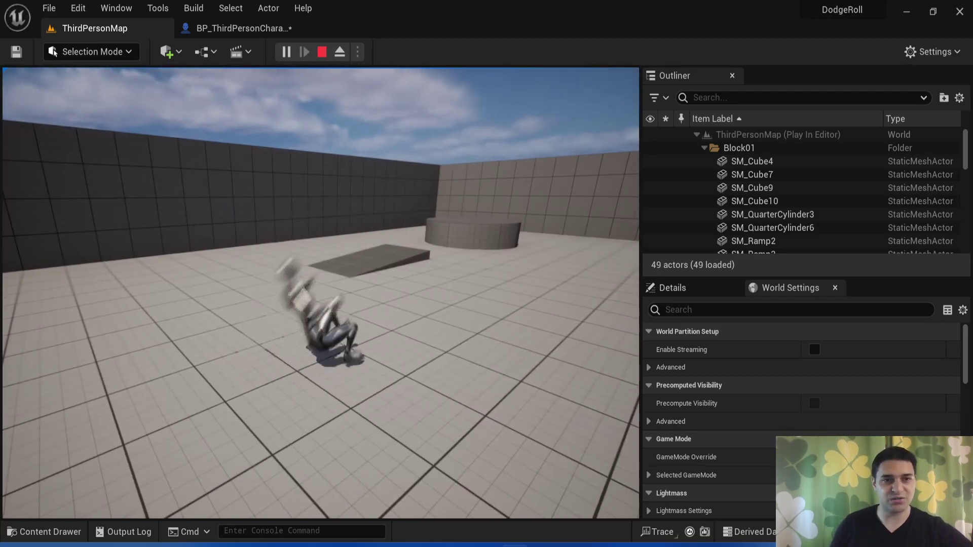
End play and zoom the BP_ThirdPersonCharacter event graph onto the dodge nodes.
key(Escape)
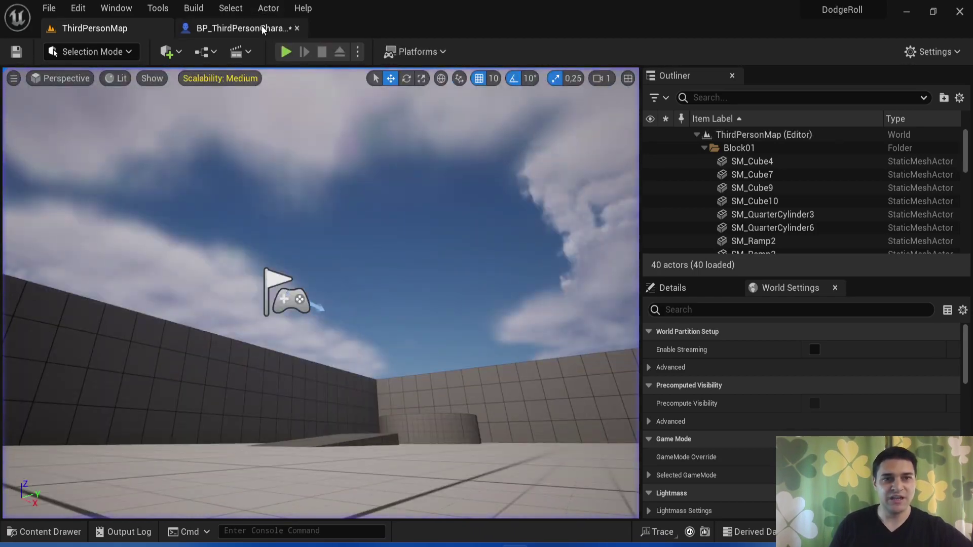
click(238, 28)
scroll(304, 271, up, 1)
scroll(315, 280, up, 2)
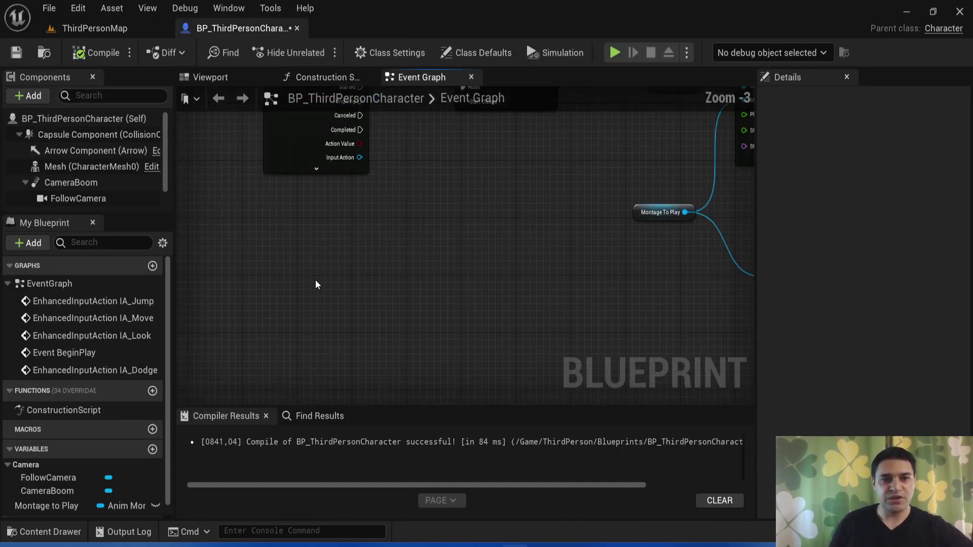
scroll(315, 279, down, 1)
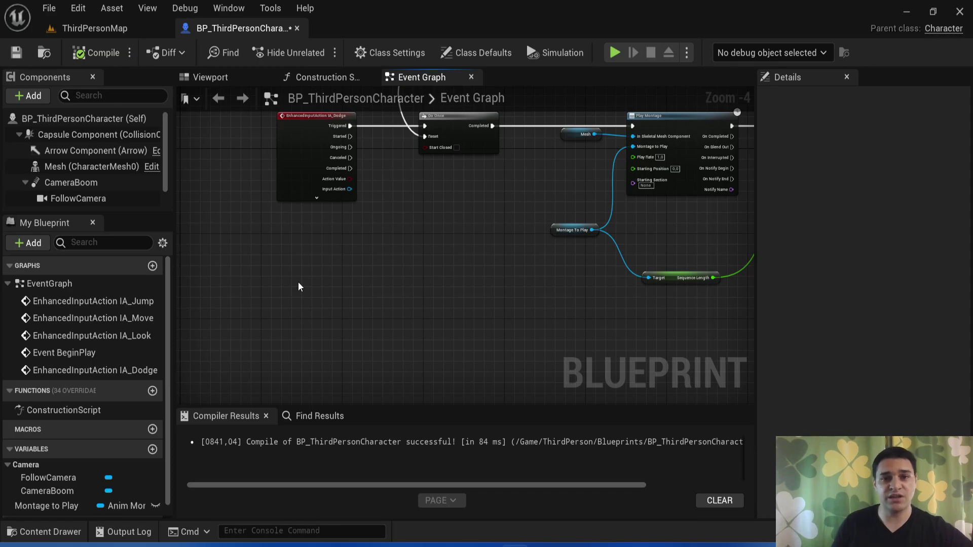
Add a Get Velocity node to the event graph.
scroll(309, 283, up, 1)
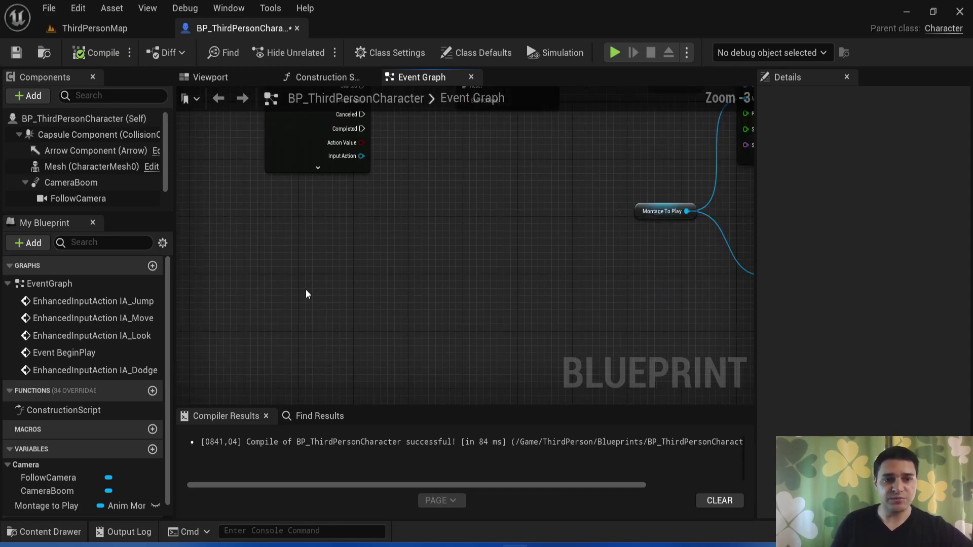
right_click(306, 289)
text(Get )
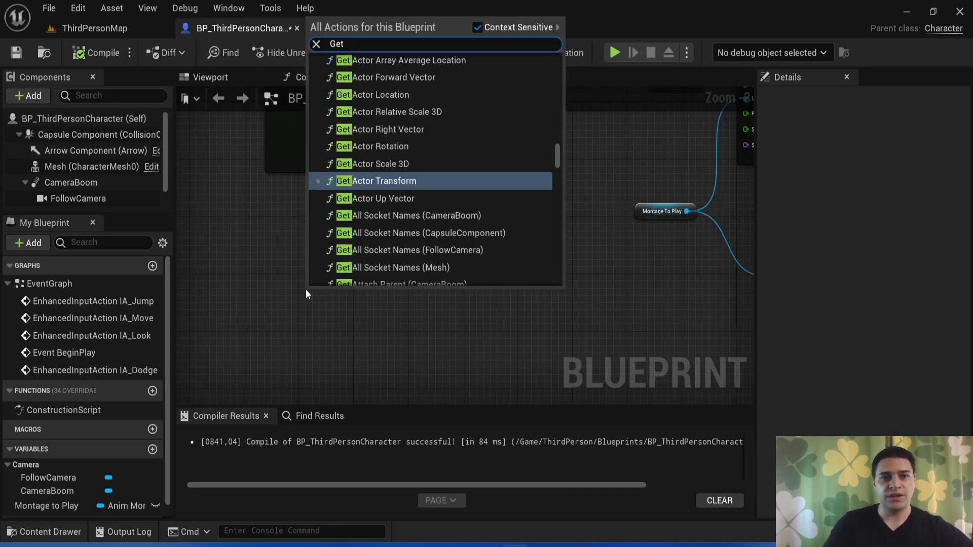
text(Velo)
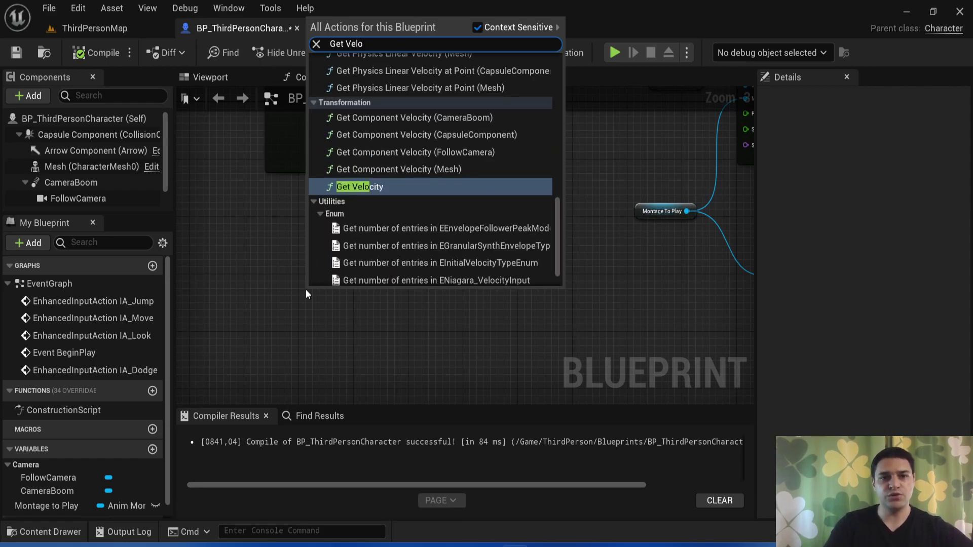
key(Return)
Add a Vector Length node fed by Get Velocity's Return Value.
scroll(325, 309, up, 1)
scroll(320, 304, up, 1)
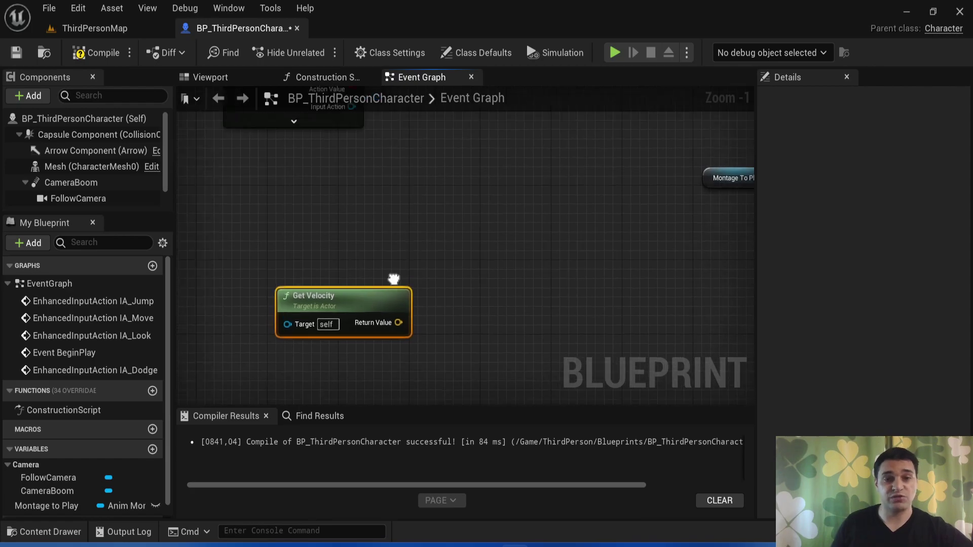
scroll(384, 297, down, 1)
drag(369, 342, 436, 234)
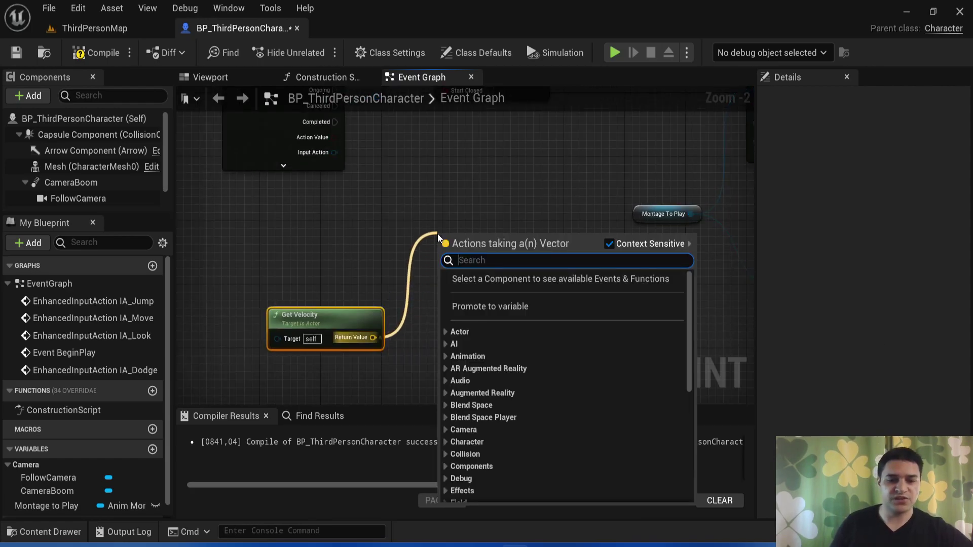
text(Vectr)
key(BackSpace)
text(or)
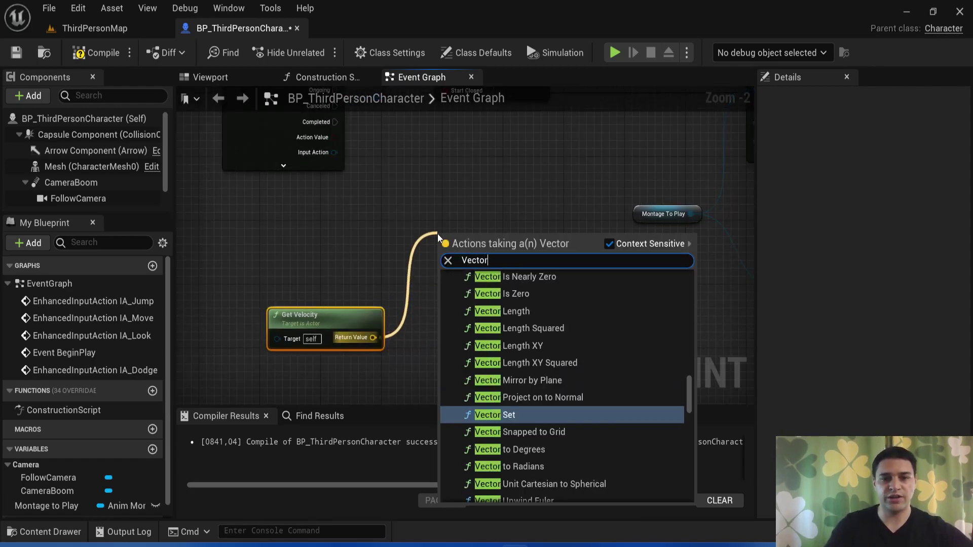
text( Len)
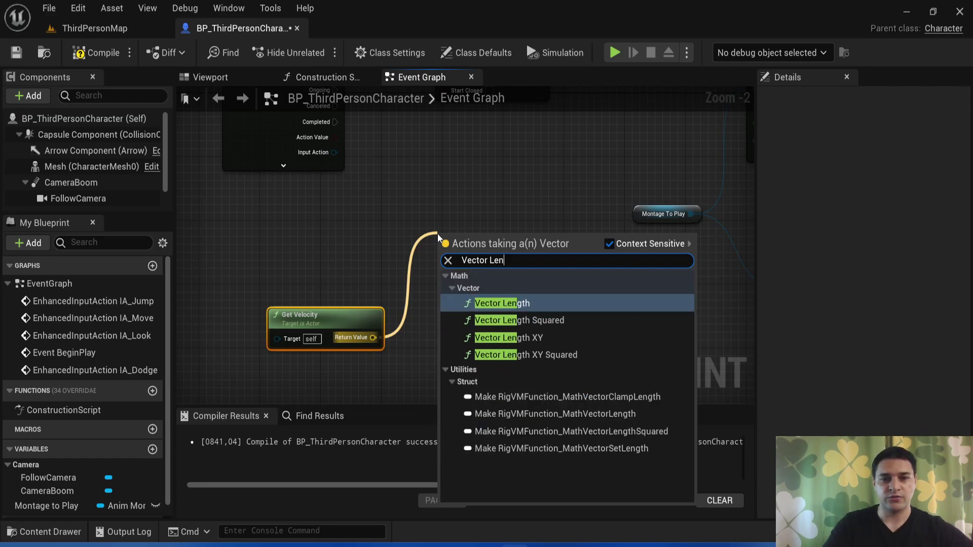
key(Return)
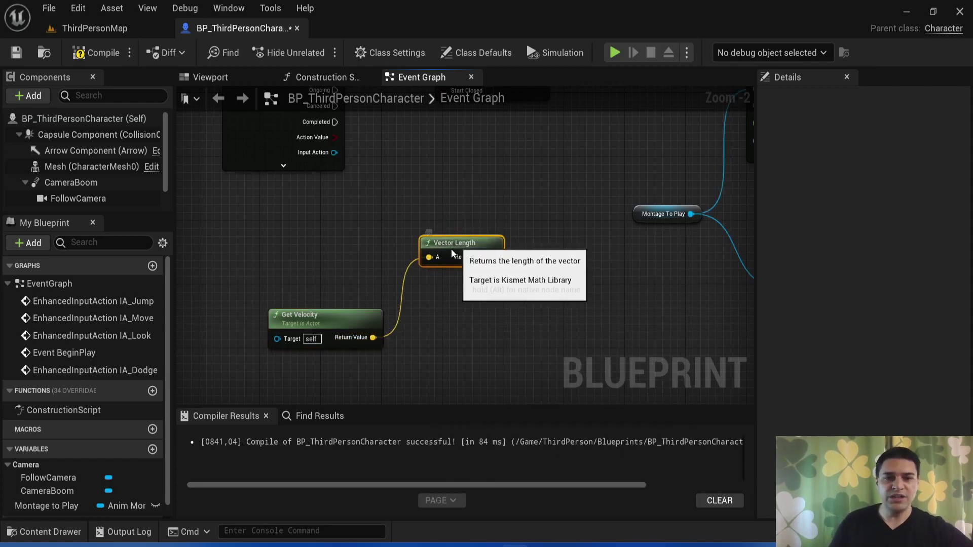
Arrange the Get Velocity and Vector Length nodes side by side and select Vector Length.
drag(474, 234, 452, 289)
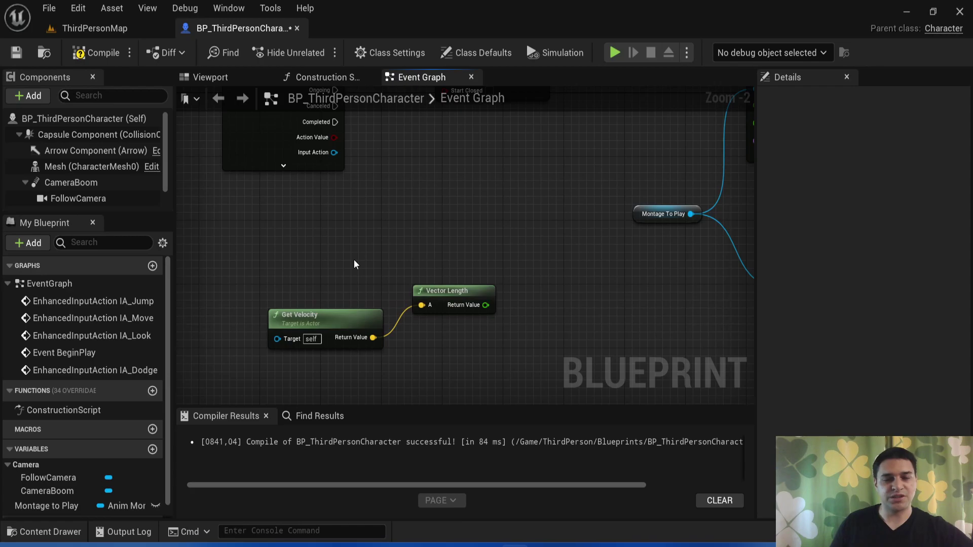
right_drag(354, 259, 397, 235)
drag(397, 240, 517, 329)
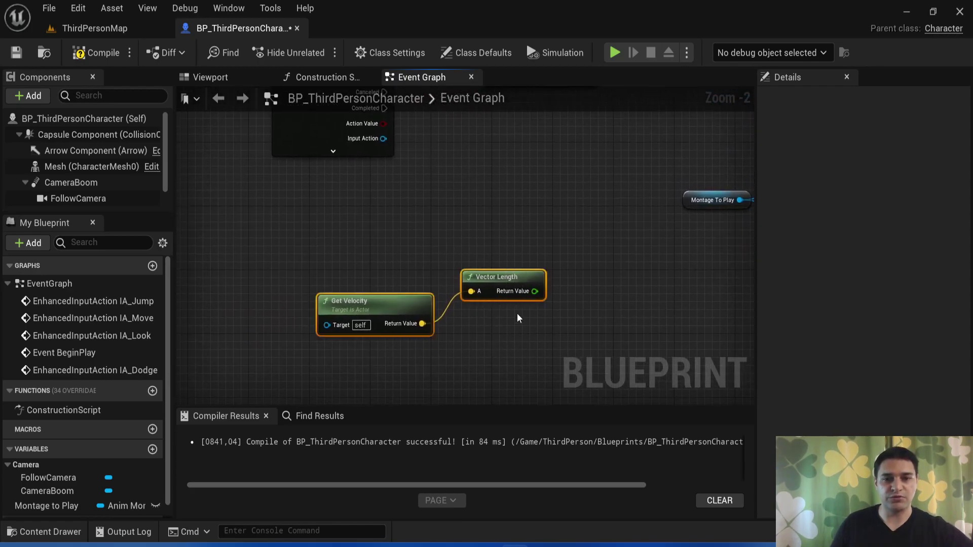
drag(494, 277, 393, 276)
right_drag(393, 276, 465, 221)
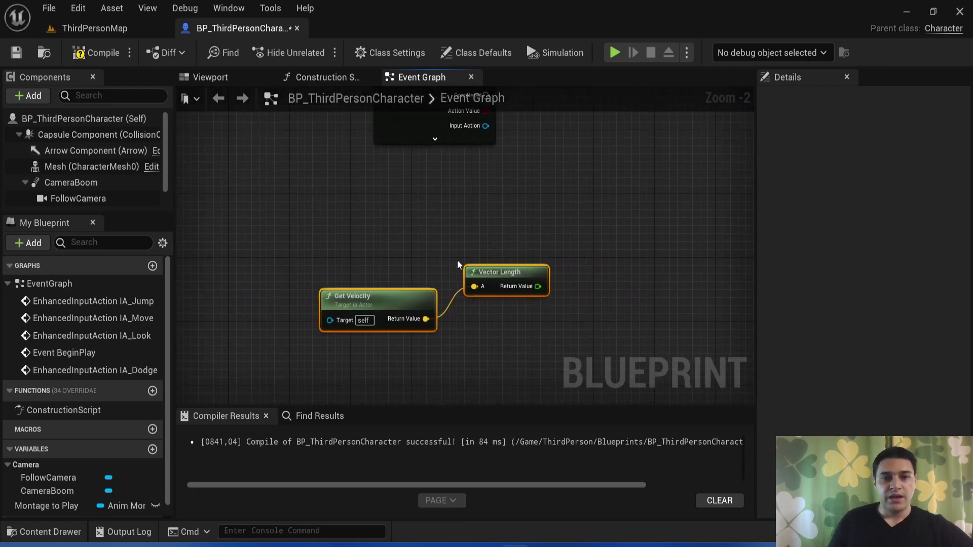
click(389, 285)
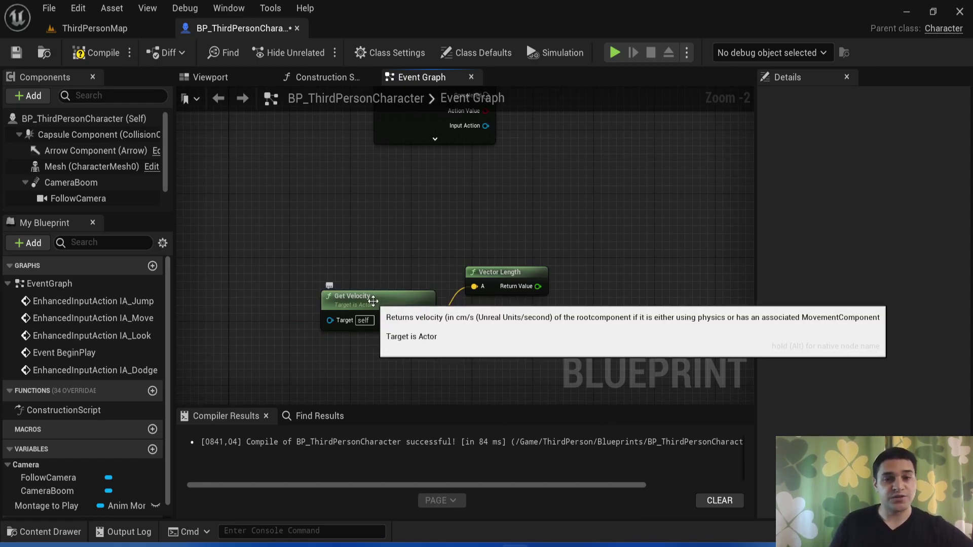
right_drag(406, 266, 386, 269)
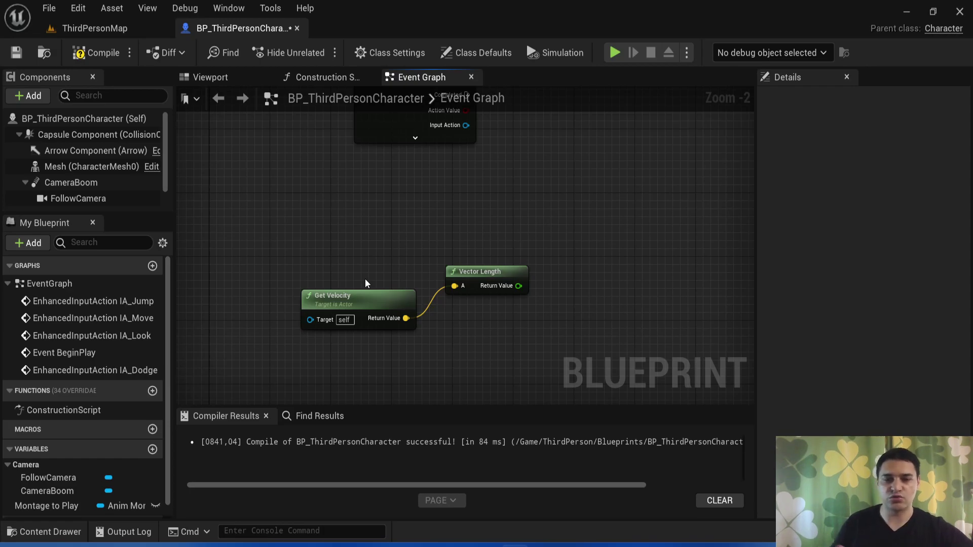
scroll(365, 281, up, 1)
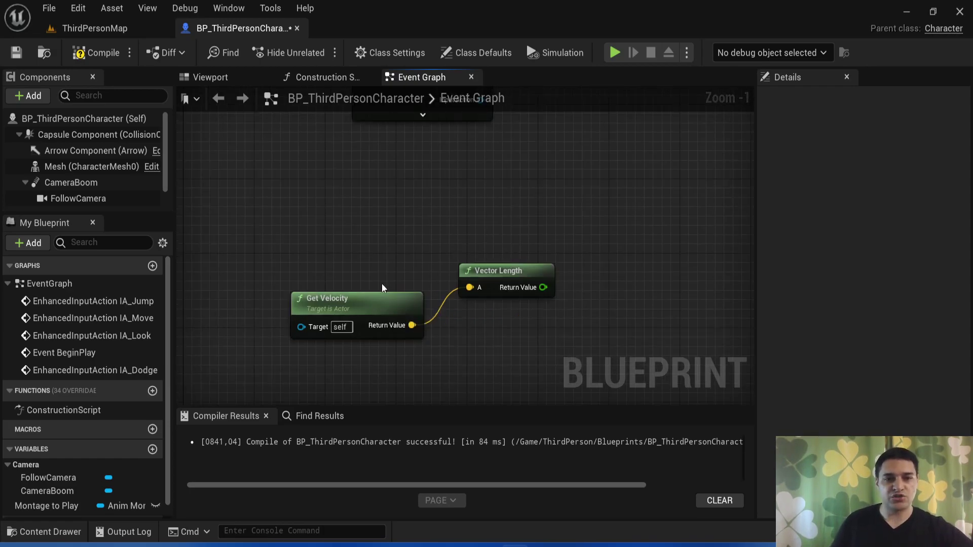
right_drag(378, 284, 312, 276)
click(440, 261)
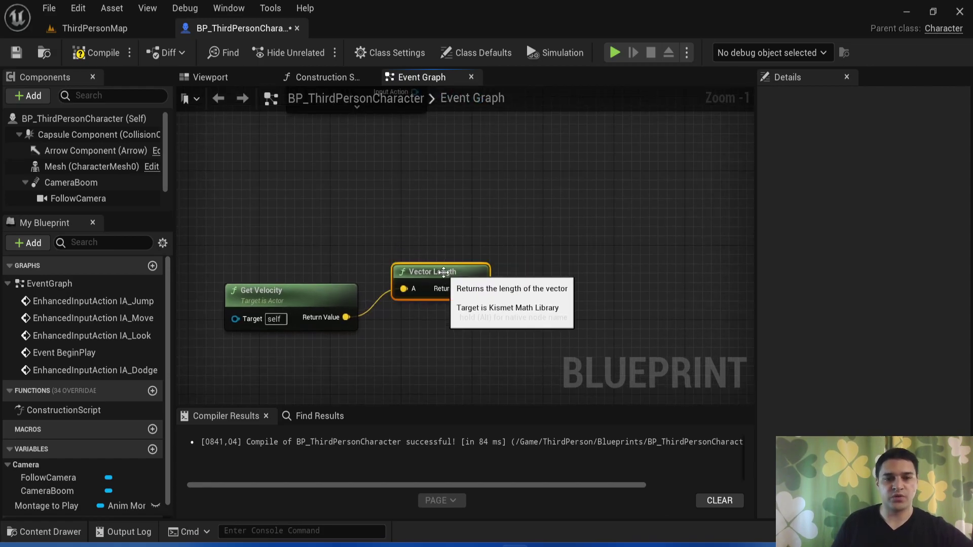
scroll(500, 283, down, 2)
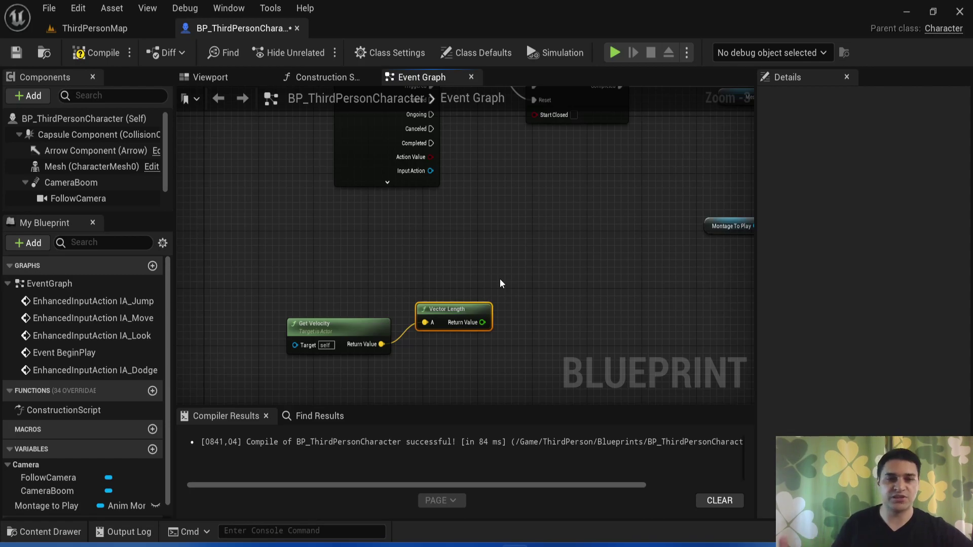
Compare Vector Length's result to 0.0 with an == node feeding a new Branch's Condition.
right_drag(501, 283, 374, 254)
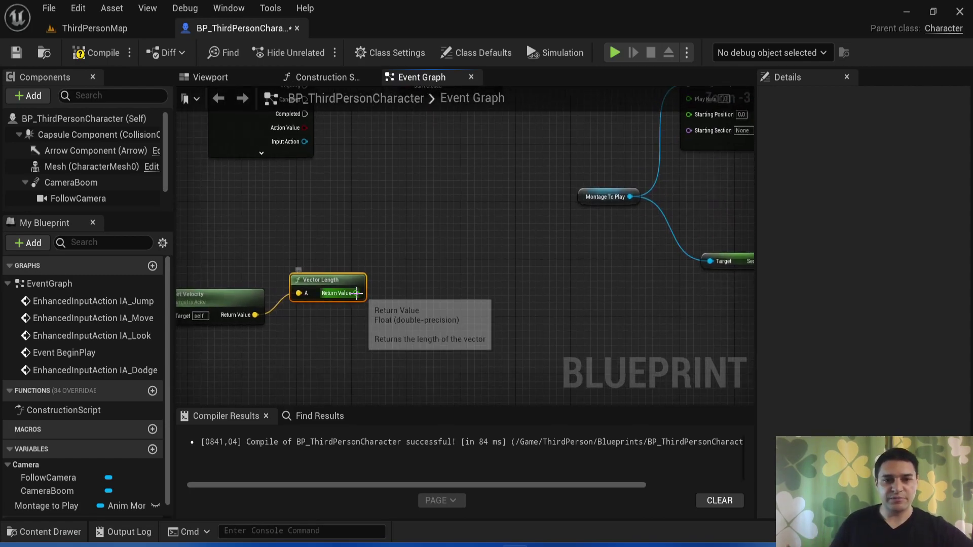
mouse_move(357, 293)
mouse_down()
mouse_move(410, 315)
mouse_move(458, 302)
mouse_up()
text(==)
key(Return)
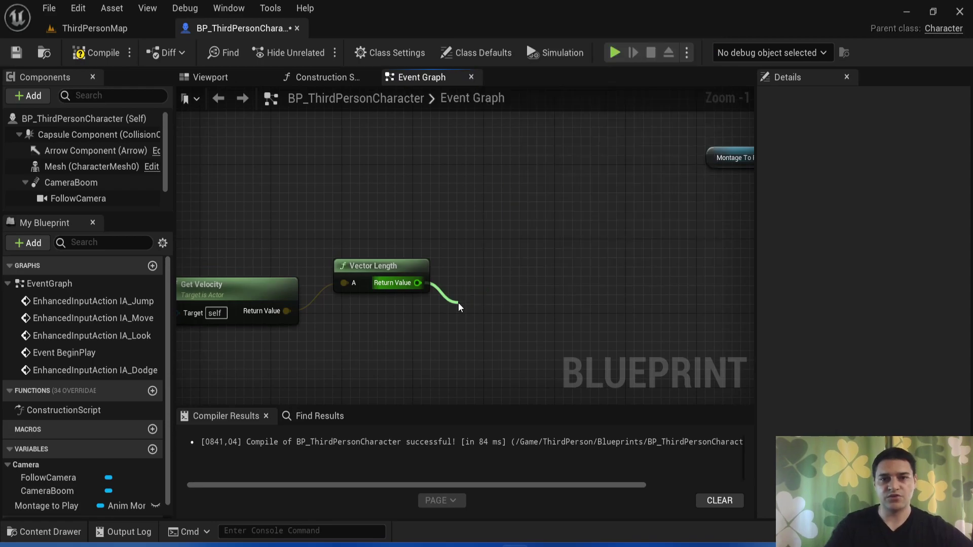
scroll(471, 304, down, 2)
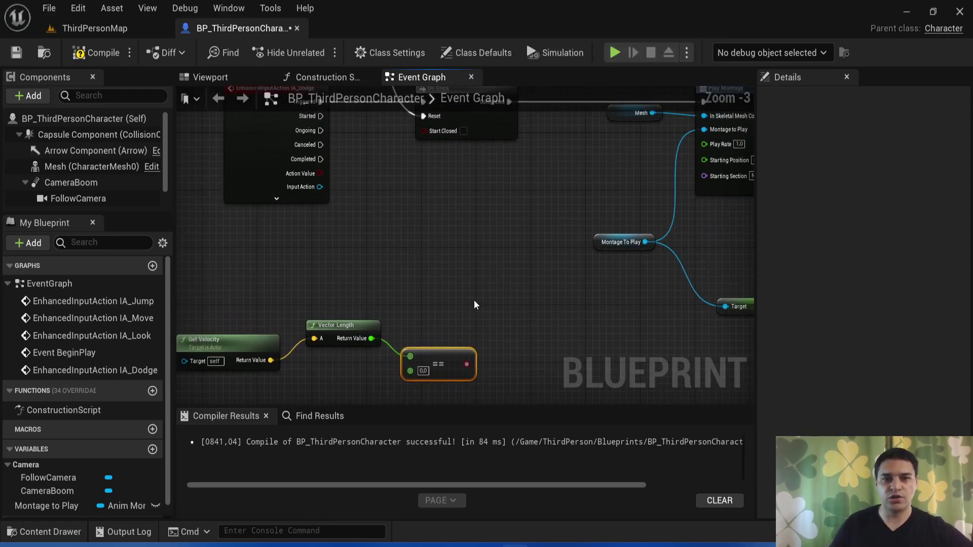
click(461, 274)
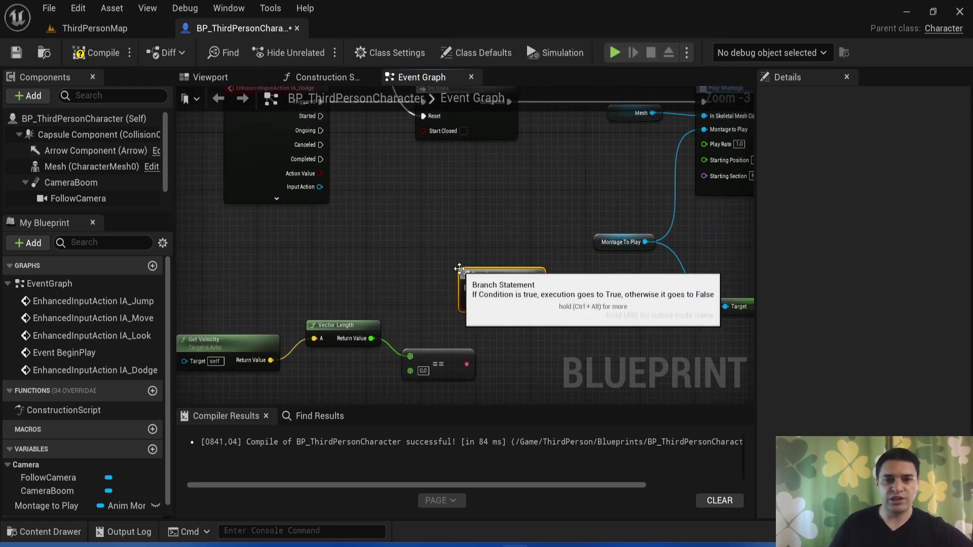
scroll(473, 300, up, 2)
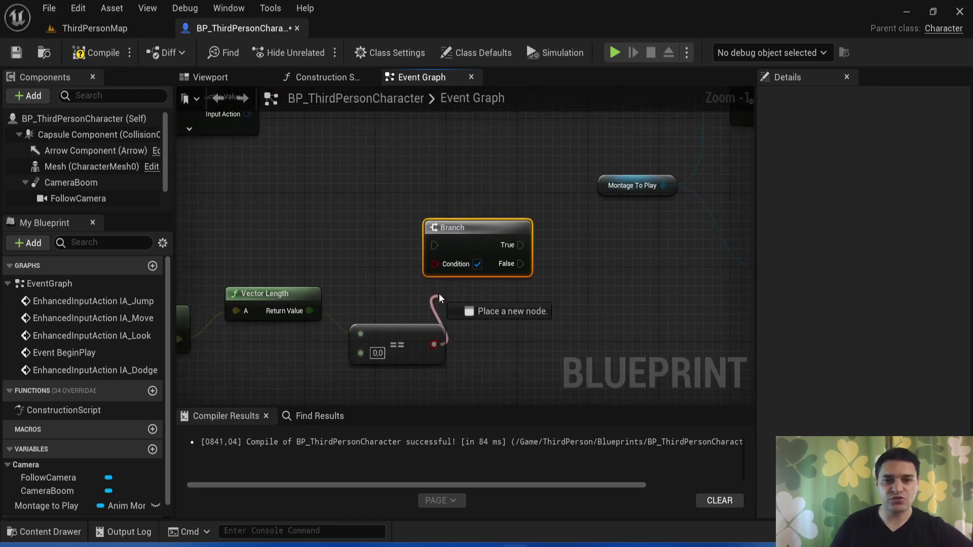
drag(433, 346, 435, 264)
scroll(504, 284, down, 2)
scroll(414, 204, down, 2)
Move the velocity check nodes near the dodge event, with the Branch on its execution line.
drag(415, 204, 304, 204)
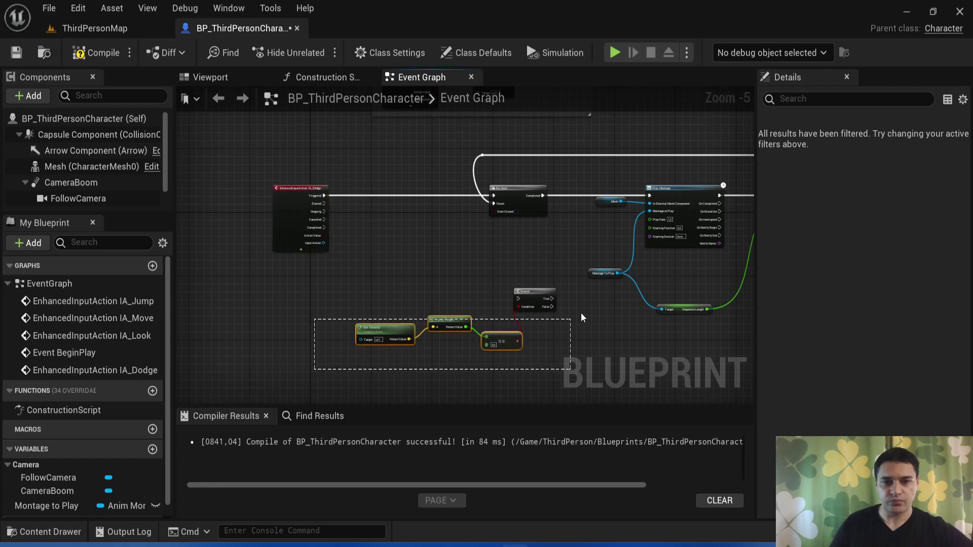
mouse_move(581, 318)
mouse_down()
mouse_move(562, 284)
mouse_move(412, 278)
mouse_up()
scroll(458, 250, up, 1)
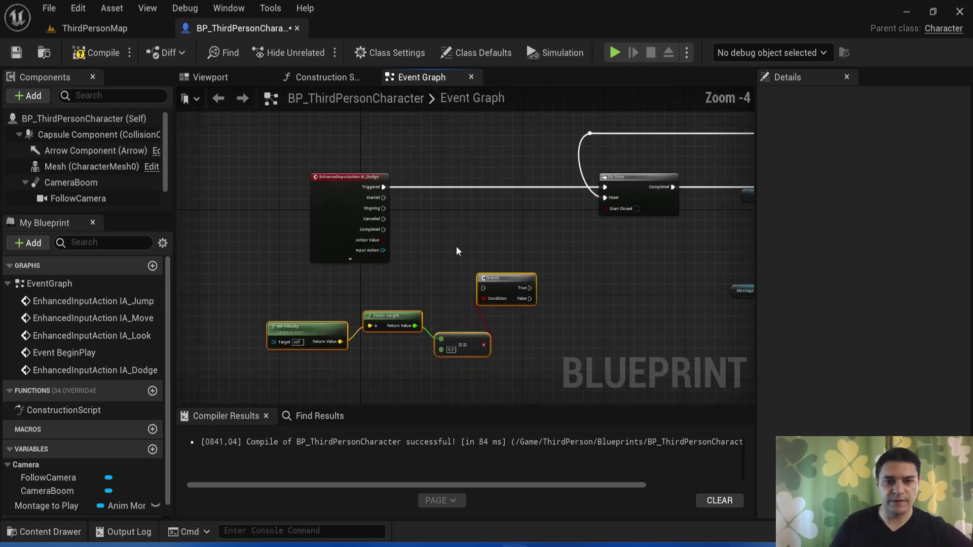
scroll(456, 251, up, 1)
drag(512, 306, 480, 171)
Wire IA_Dodge Triggered into the Branch and drive Do Once from its False output.
drag(357, 166, 459, 166)
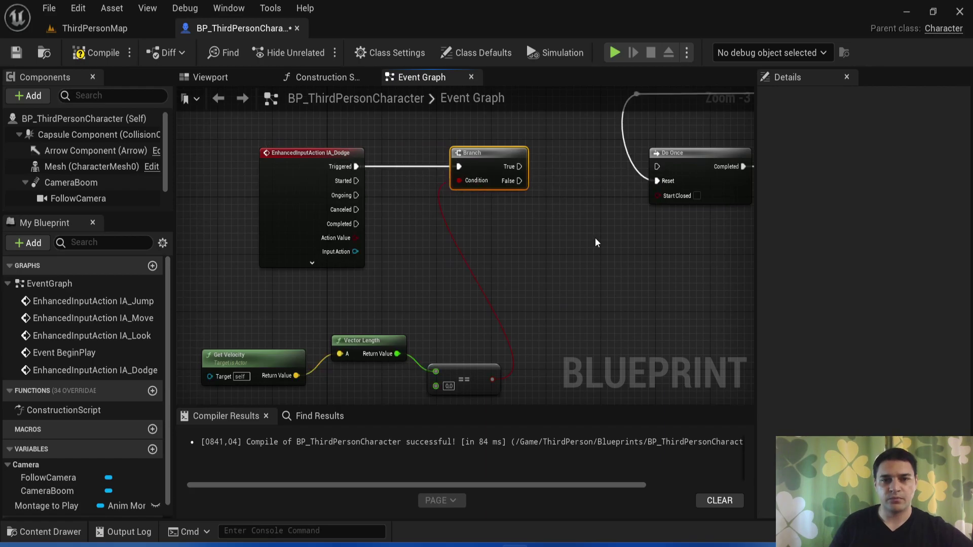
right_drag(596, 243, 530, 233)
drag(454, 157, 591, 157)
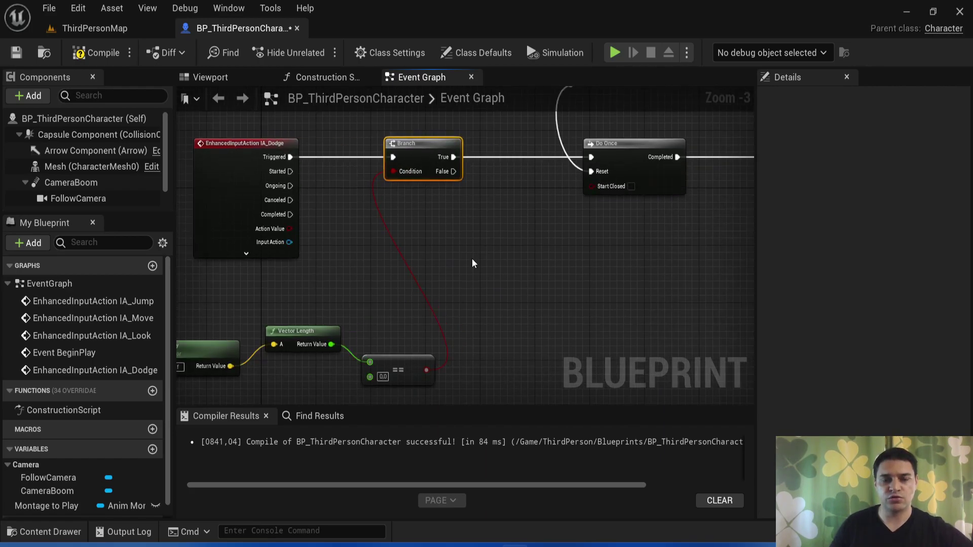
right_drag(473, 263, 413, 321)
scroll(482, 256, up, 1)
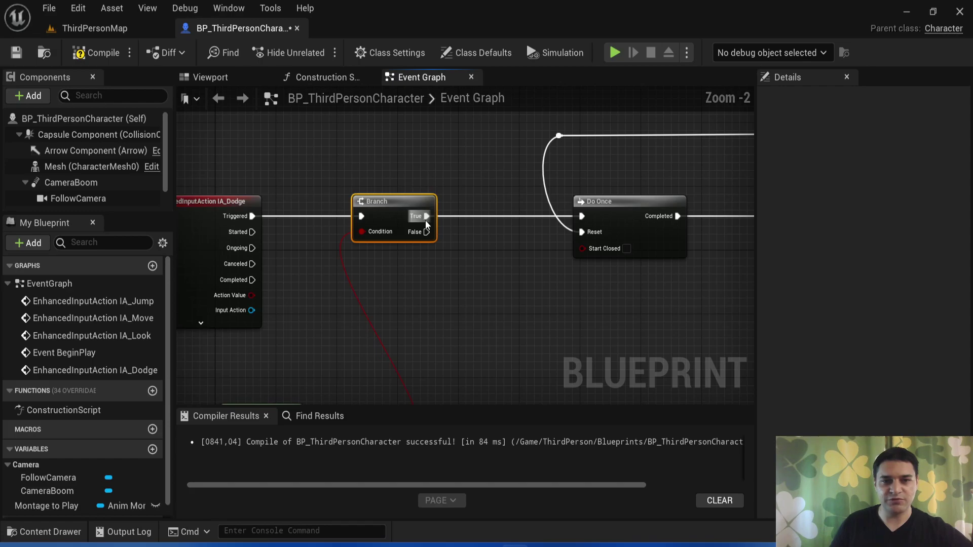
ctrl+drag(426, 216, 429, 239)
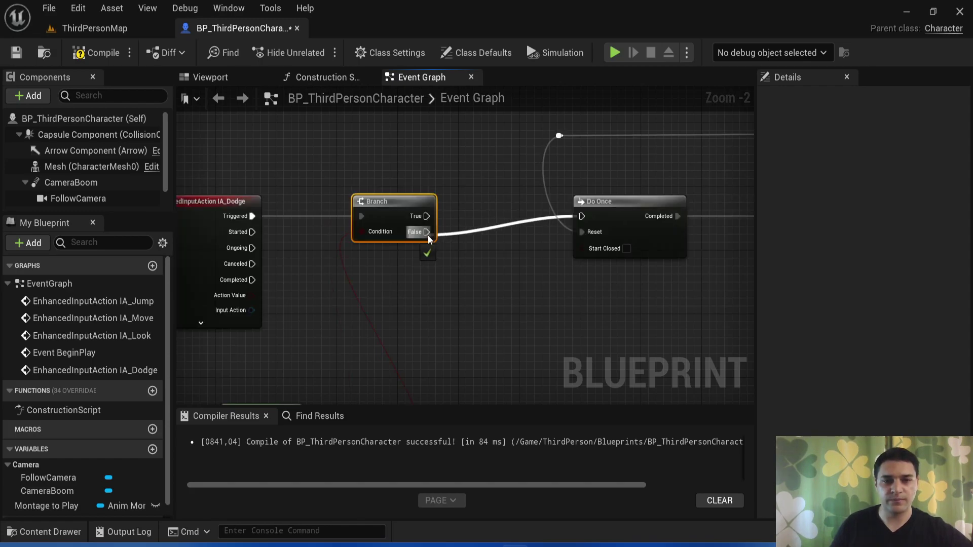
right_drag(304, 400, 419, 237)
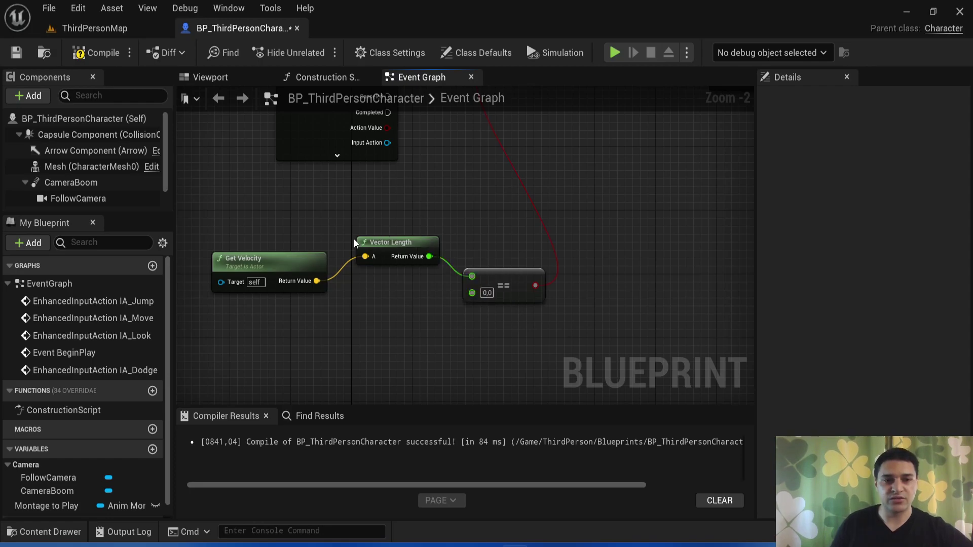
Pan and zoom to review the dodge chain from IA_Dodge through Branch and Do Once to Play Montage.
right_drag(350, 238, 262, 268)
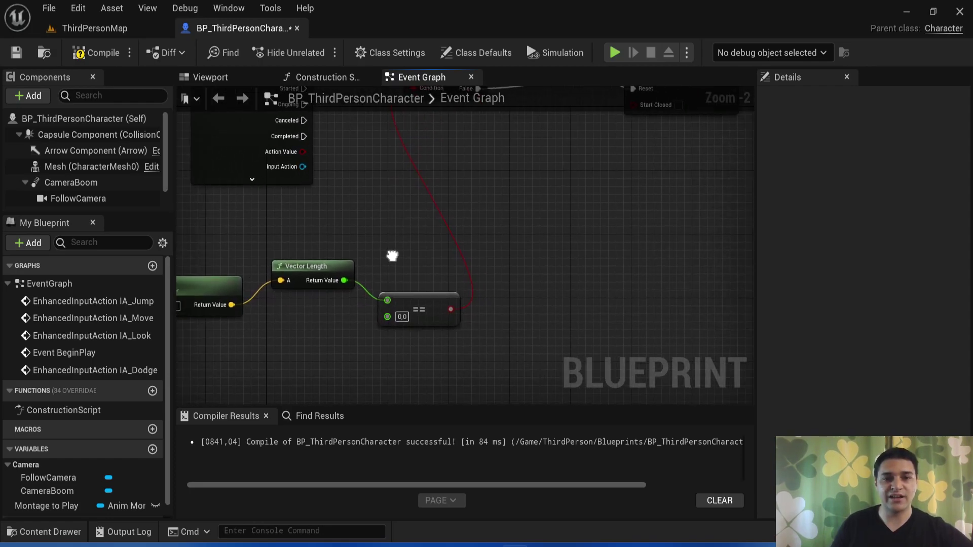
right_drag(406, 304, 376, 330)
scroll(376, 331, down, 1)
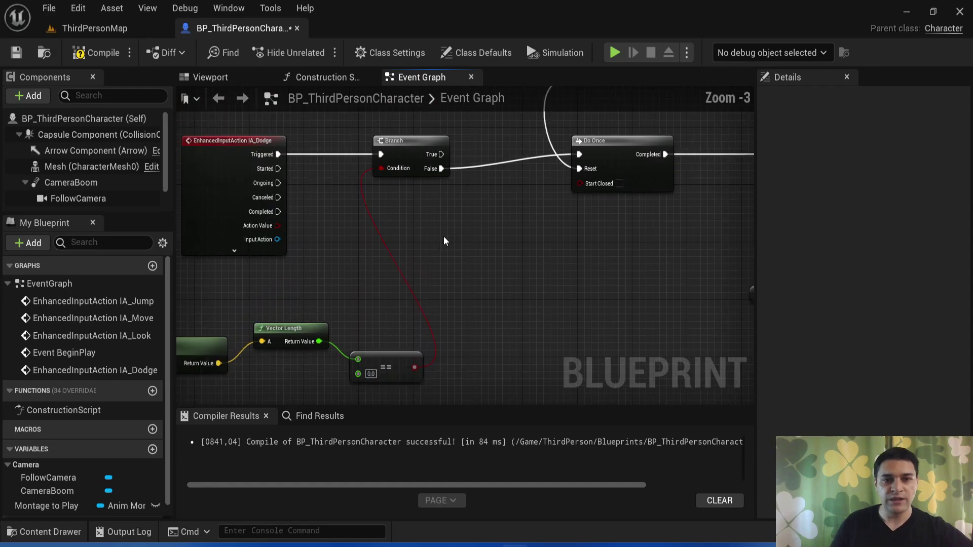
scroll(464, 233, down, 1)
right_drag(465, 232, 402, 289)
scroll(393, 280, up, 2)
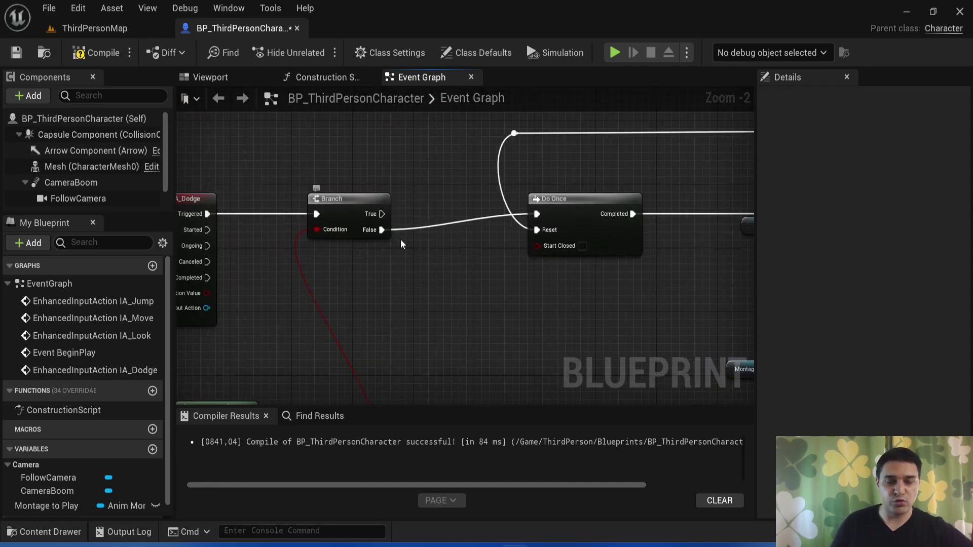
right_drag(747, 266, 497, 263)
scroll(496, 263, down, 2)
scroll(554, 272, up, 1)
right_drag(554, 271, 589, 266)
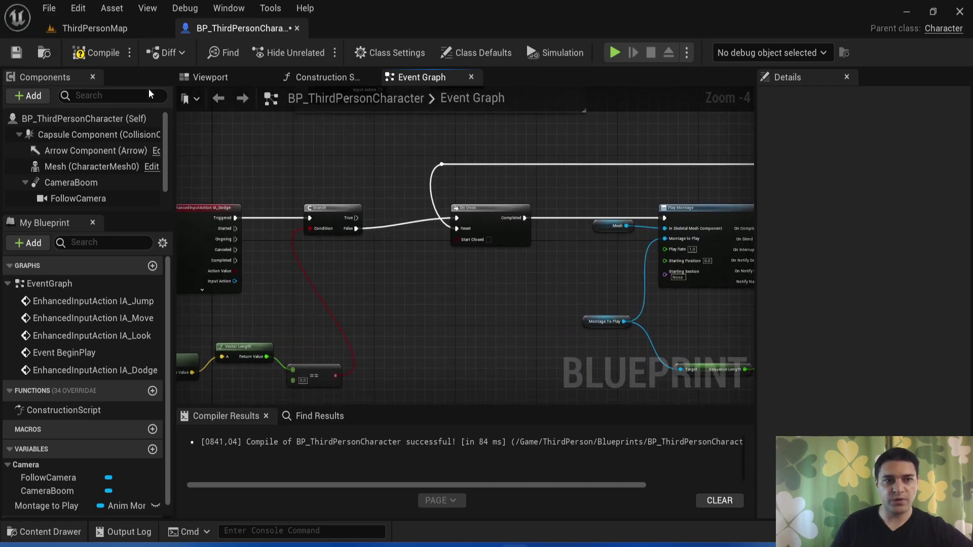
Start a play session in ThirdPersonMap and run the mannequin forward.
click(105, 32)
click(286, 52)
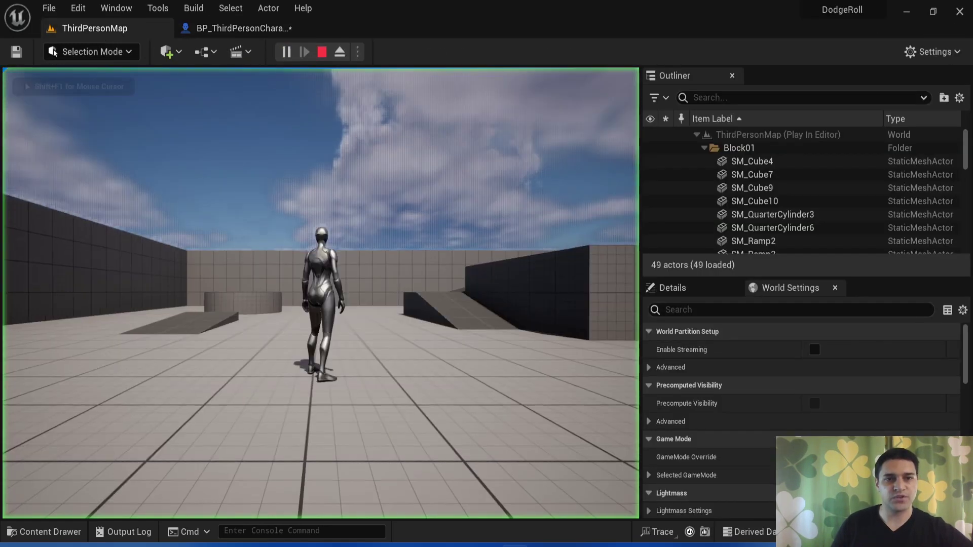
key(w)
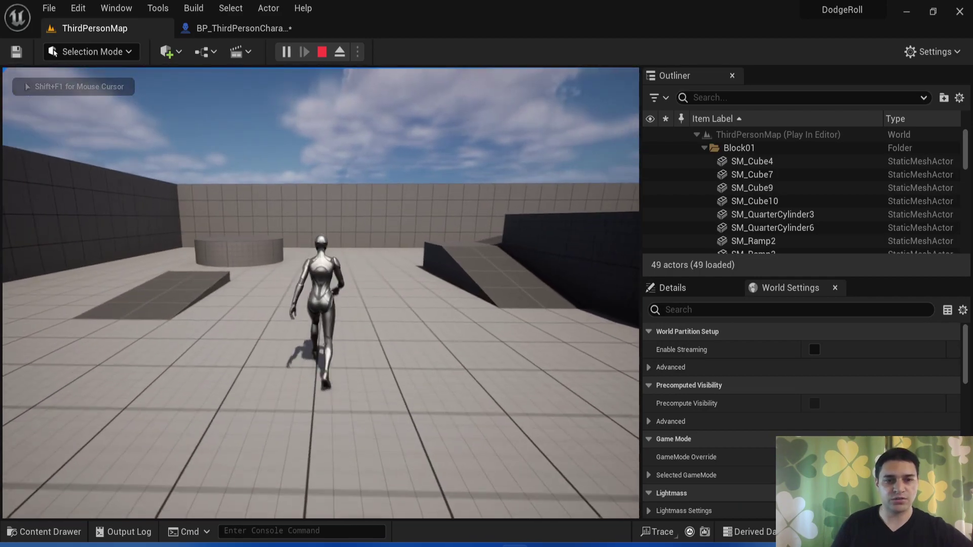
Dodge-roll repeatedly while running, including toward the corridor and beside the blue cube.
key(shift)
key(shift)
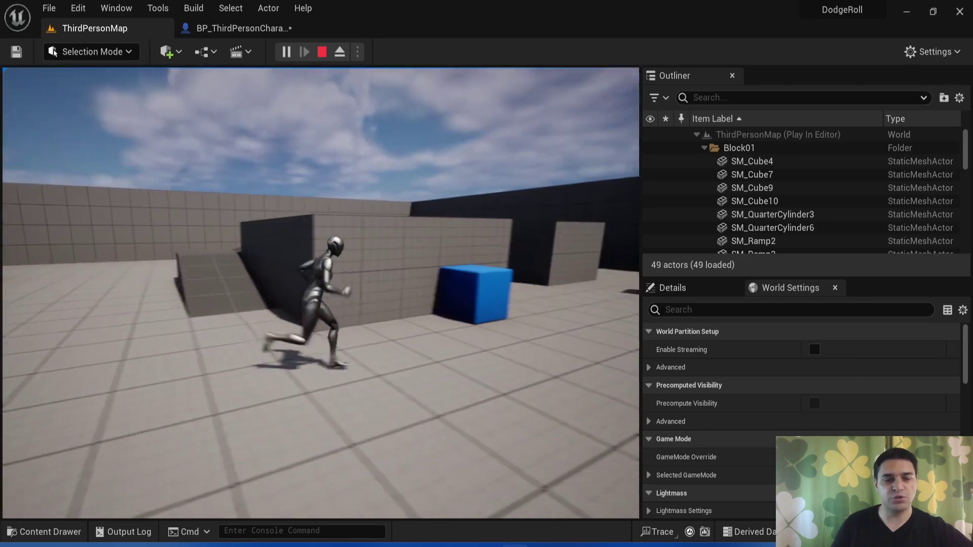
key(shift)
key(shift)
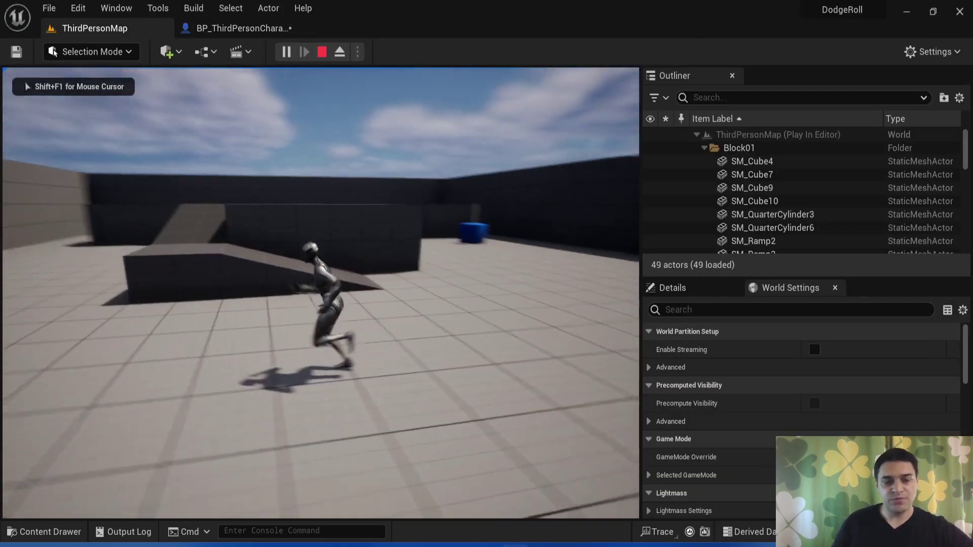
key(shift)
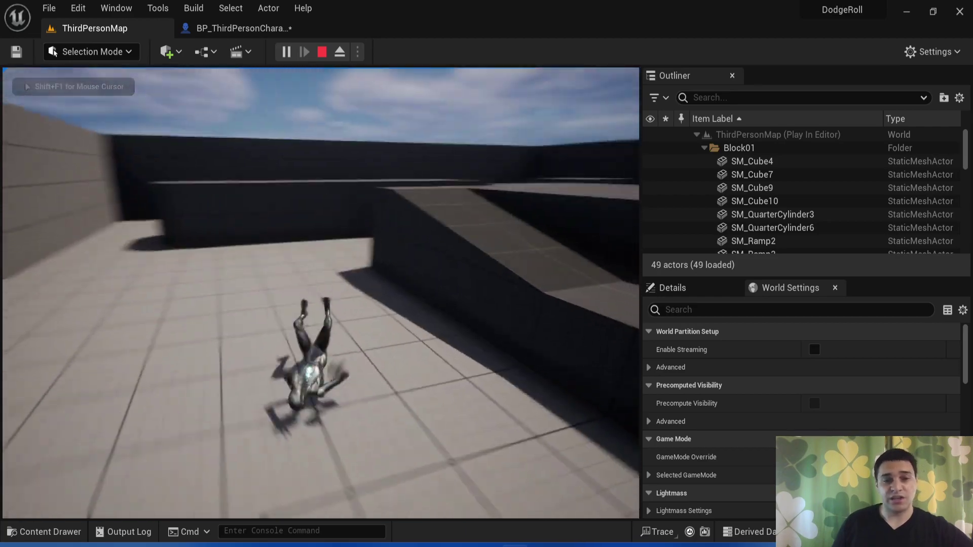
key(shift)
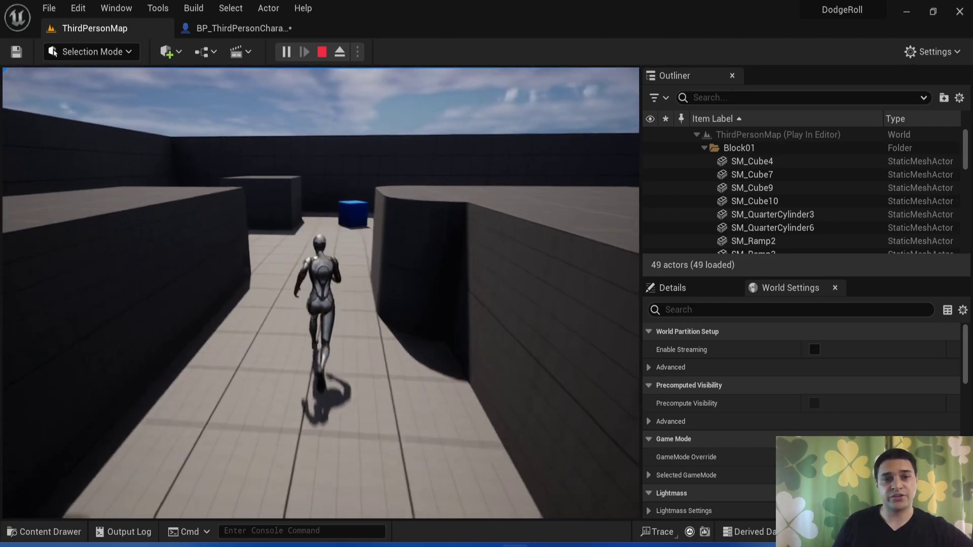
key(shift)
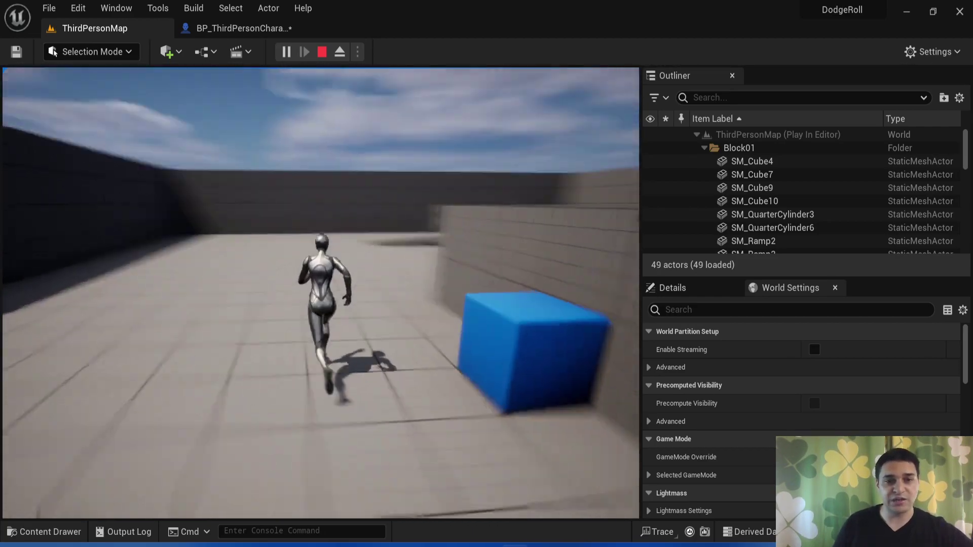